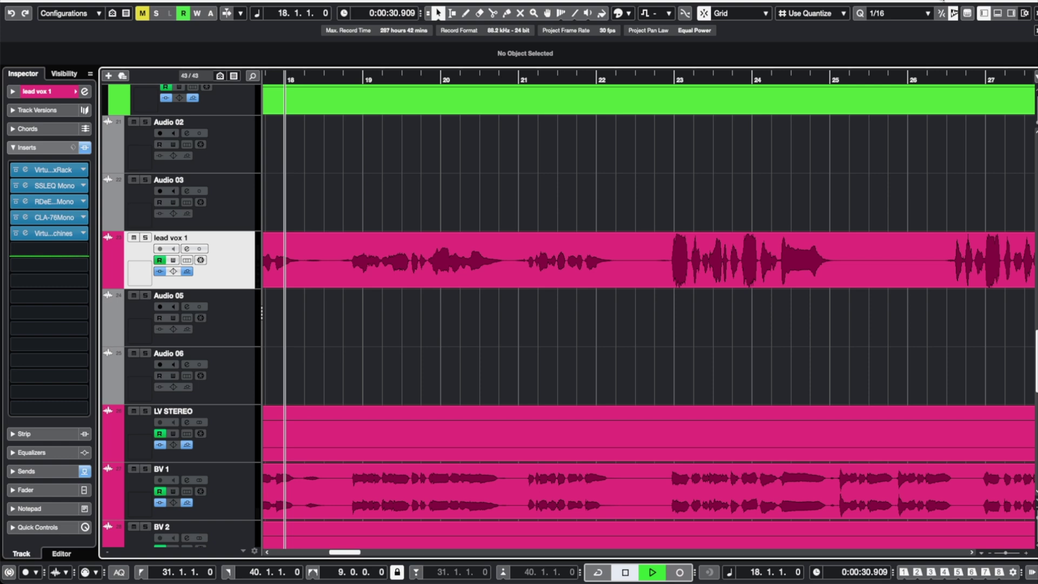
Play back the lead vox 1 phrase from bar 18 to about bar 25
key("space")
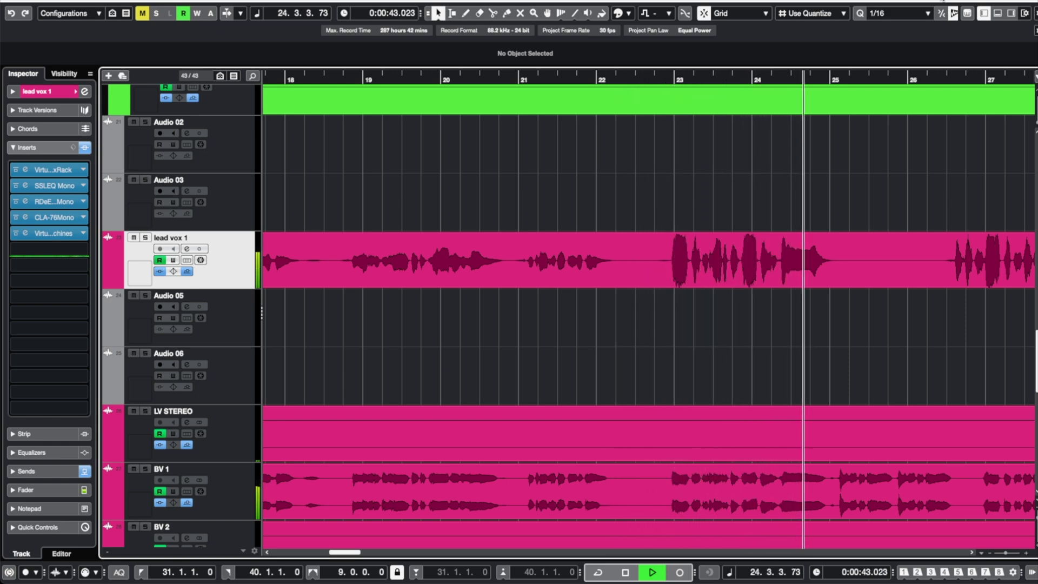
key("space")
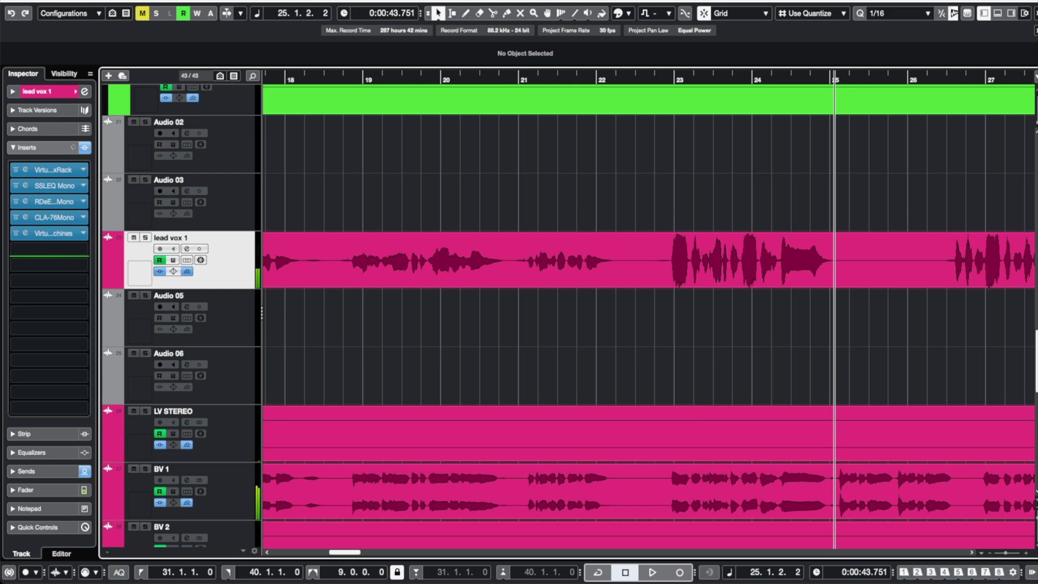
Split the lead vox 1 event at 22.2.1.0 and 23.1.4.0, and select the slice between the cuts
left_click_drag(669, 213, 697, 270)
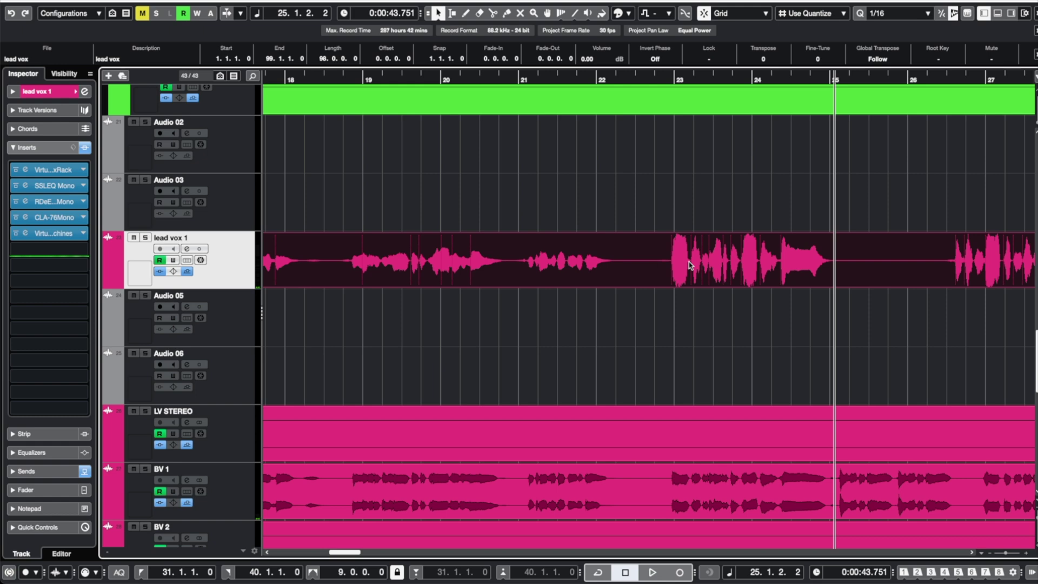
scroll(688, 264, "up", 5, "ctrl")
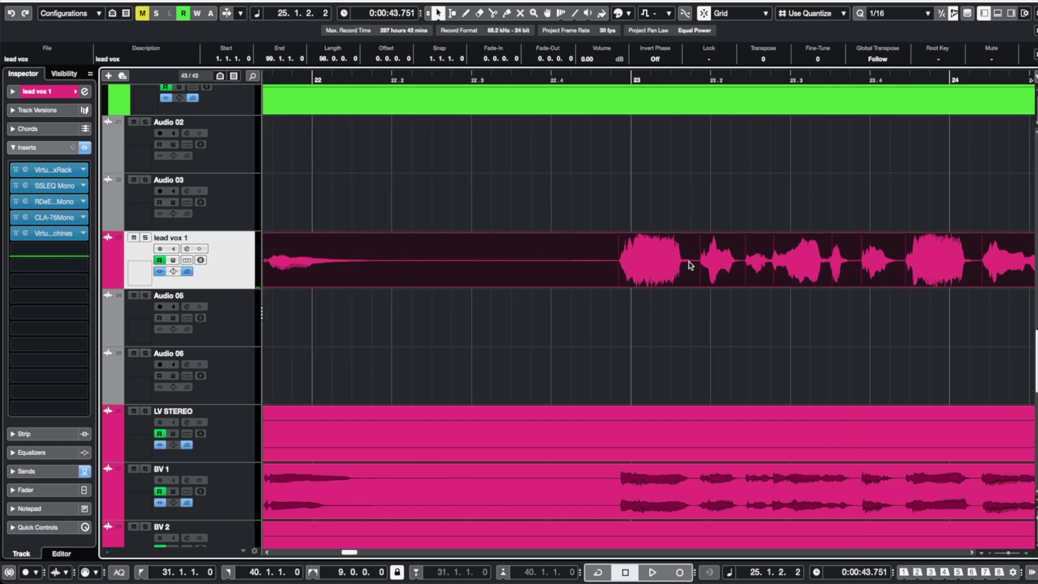
key("3")
left_click(692, 267)
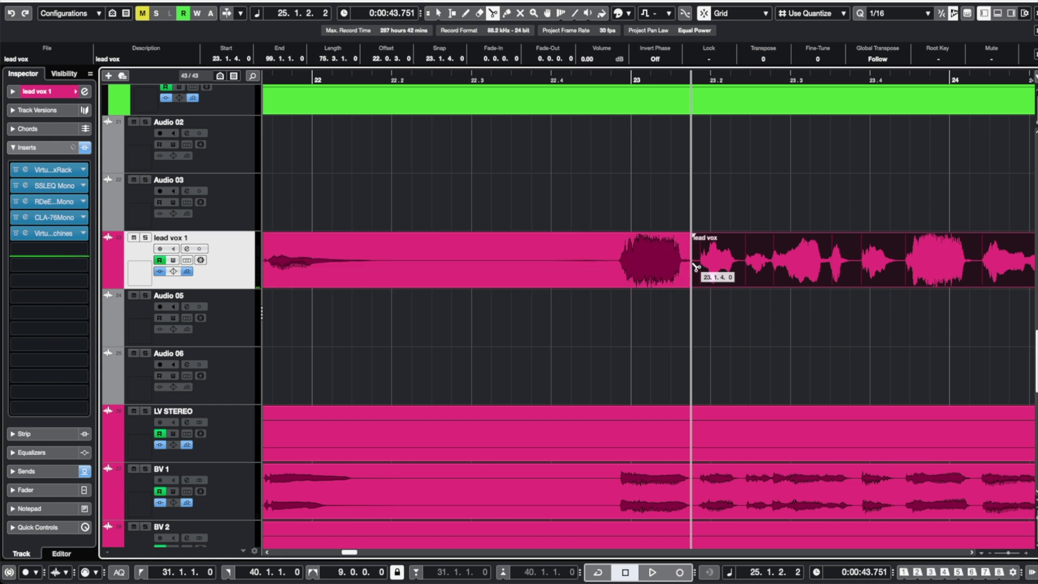
left_click(393, 275)
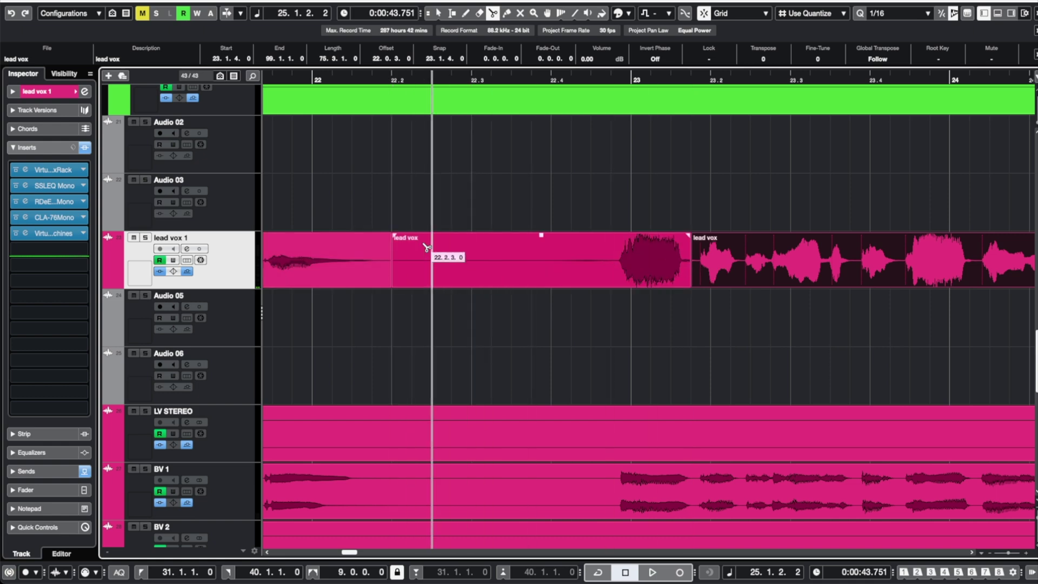
key("1")
left_click(440, 220)
left_click(447, 269)
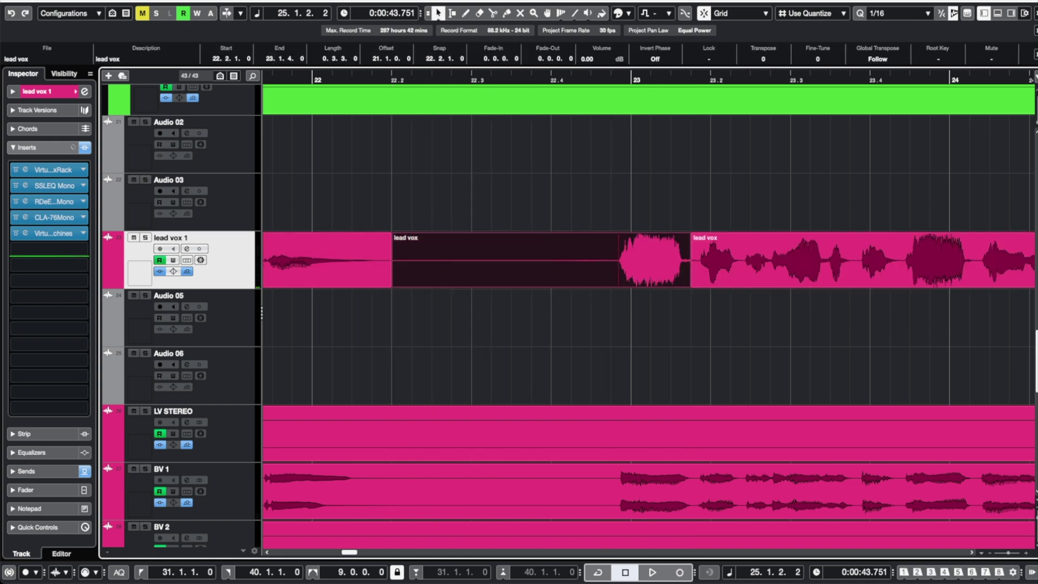
Bounce the selected vocal slice to its own audio file, replacing the event on the lead vox 1 track
left_click(155, 1)
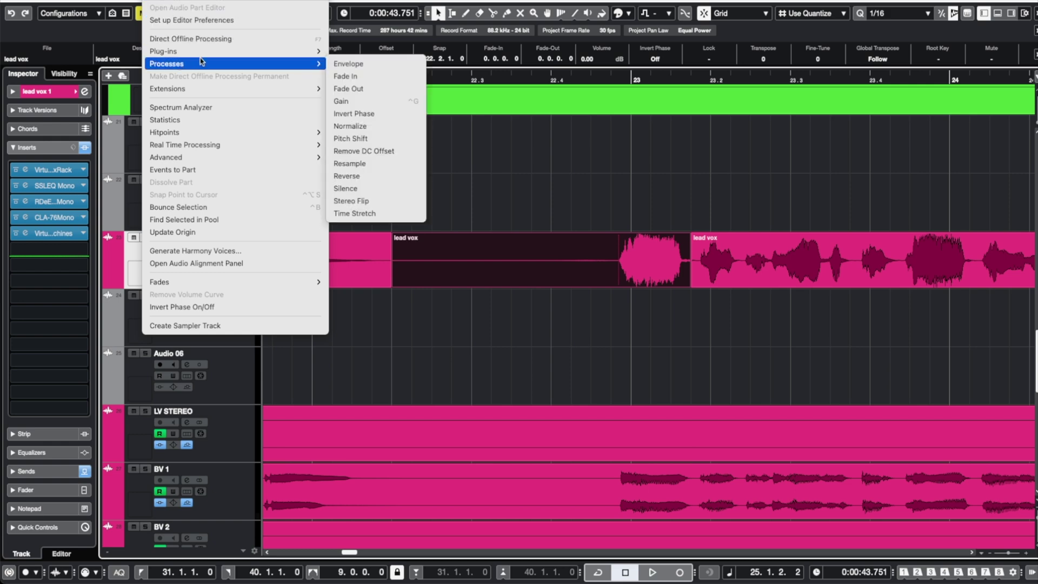
left_click(207, 207)
left_click(560, 191)
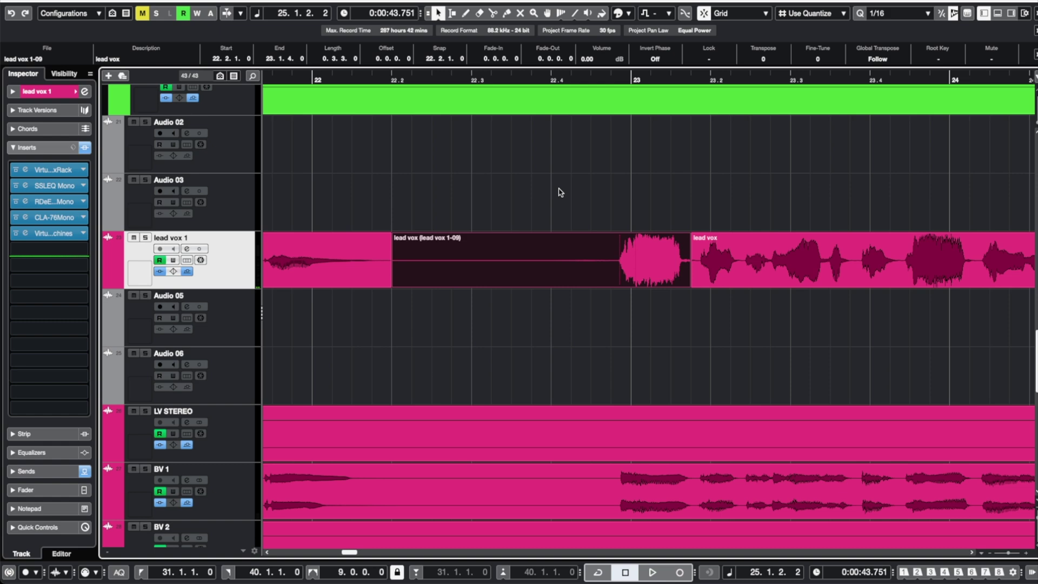
Apply the Reverse process to the bounced vocal slice
left_click(155, 0)
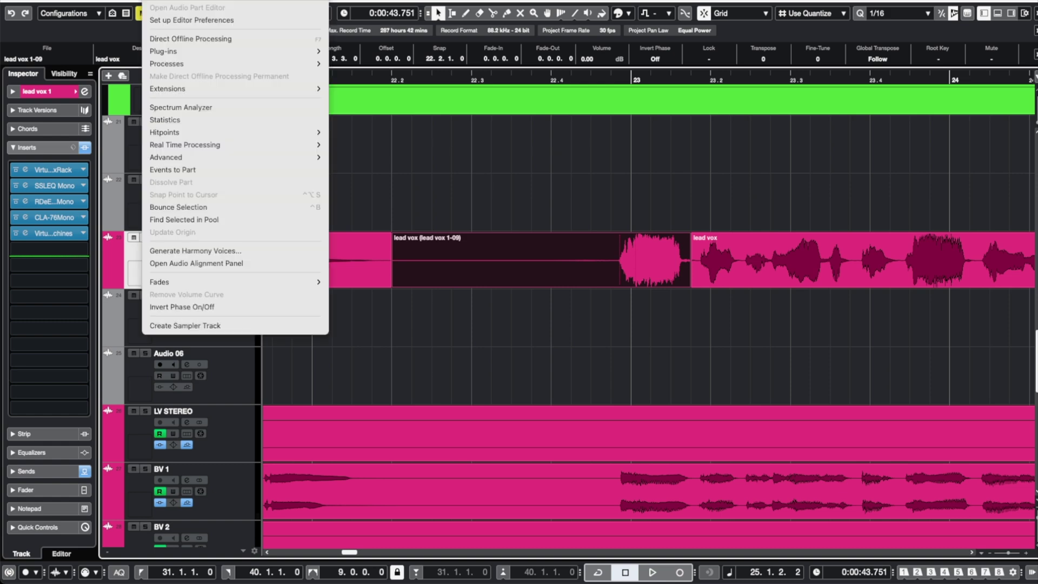
mouse_move(174, 63)
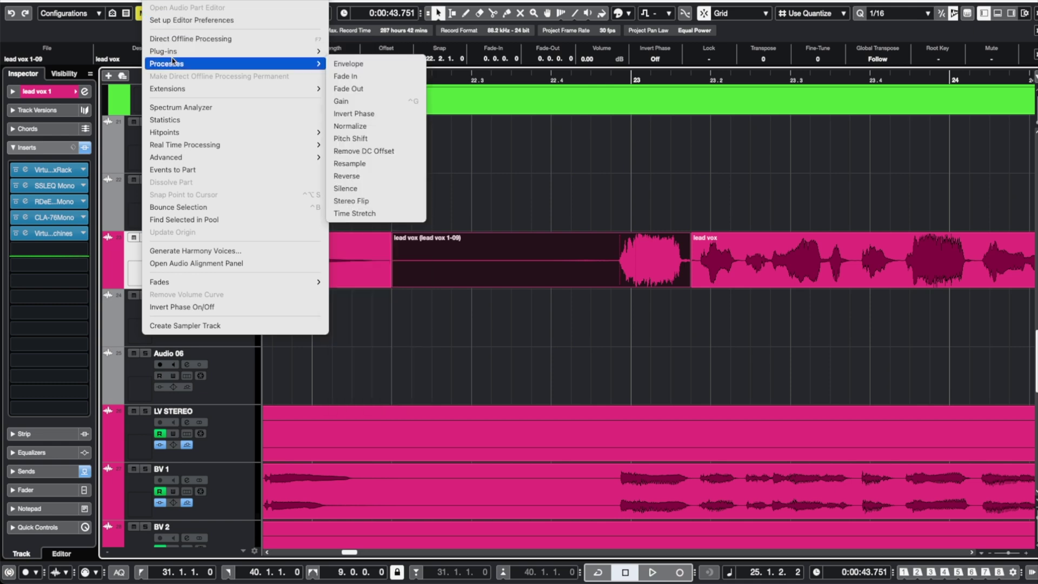
left_click(386, 175)
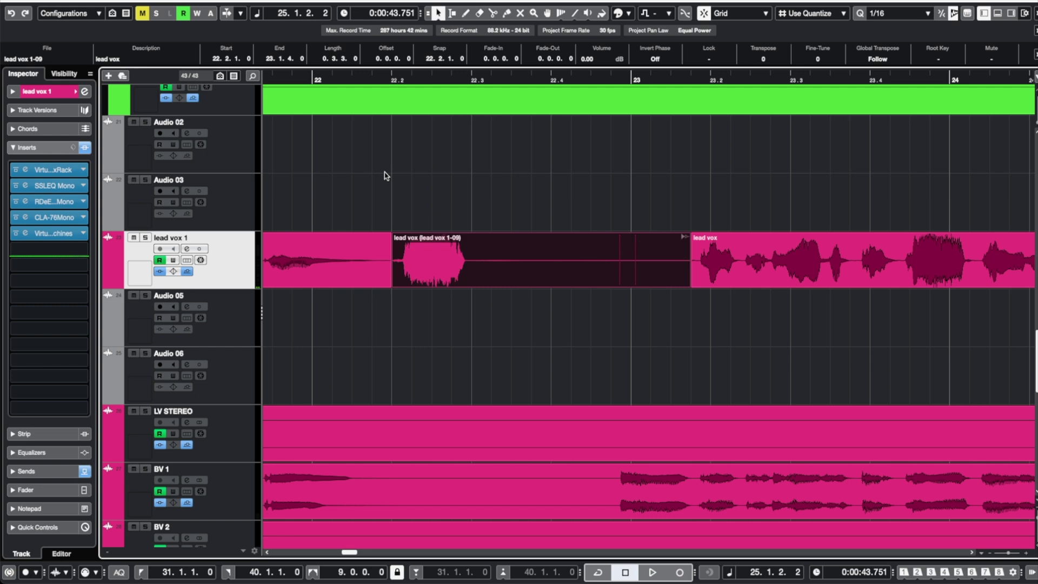
Play back the reversed slice in the mix, starting before bar 22 and stopping after bar 23
scroll(384, 174, "left", 4)
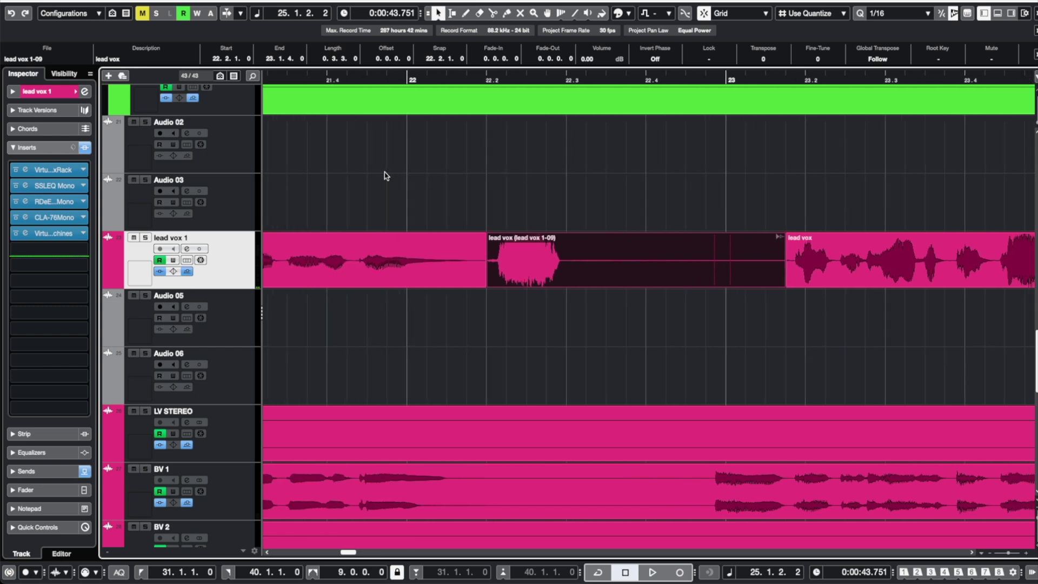
left_click(287, 102)
key("space")
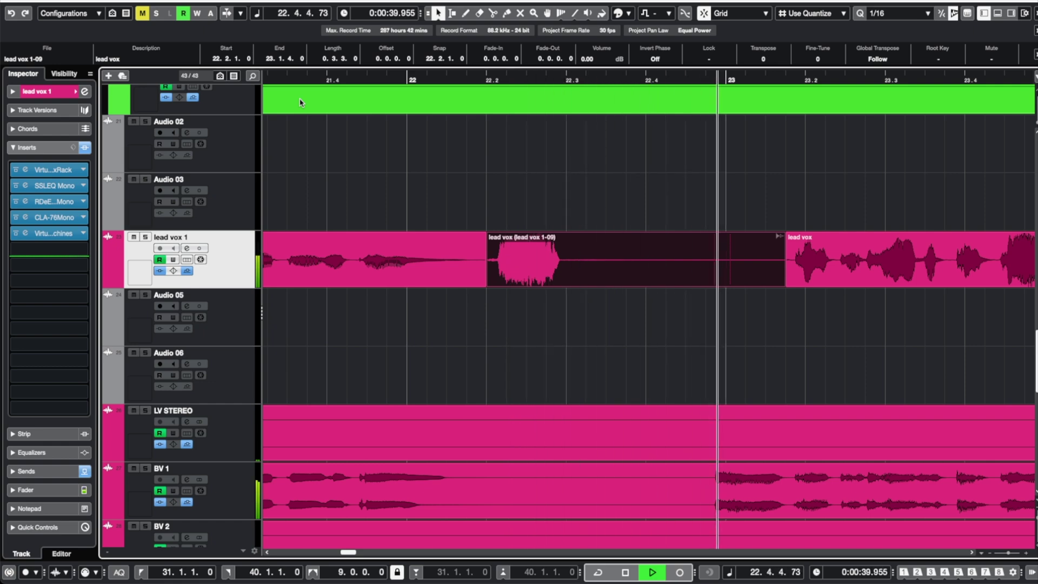
key("space")
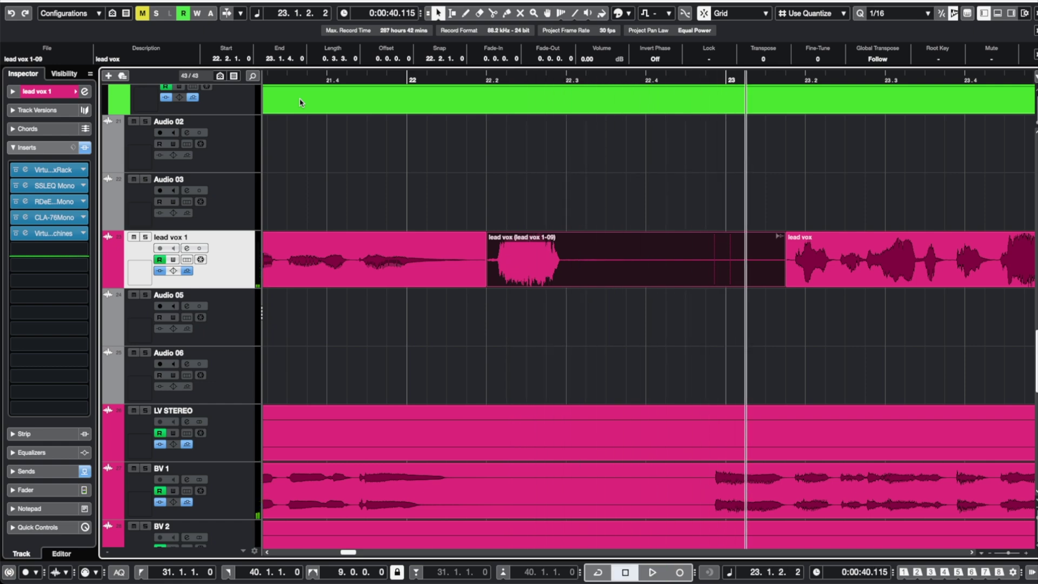
Apply RoomWorks SE reverb to the reversed slice, undo and redo it to compare the waveform, and close Direct Offline Processing
left_click(157, 0)
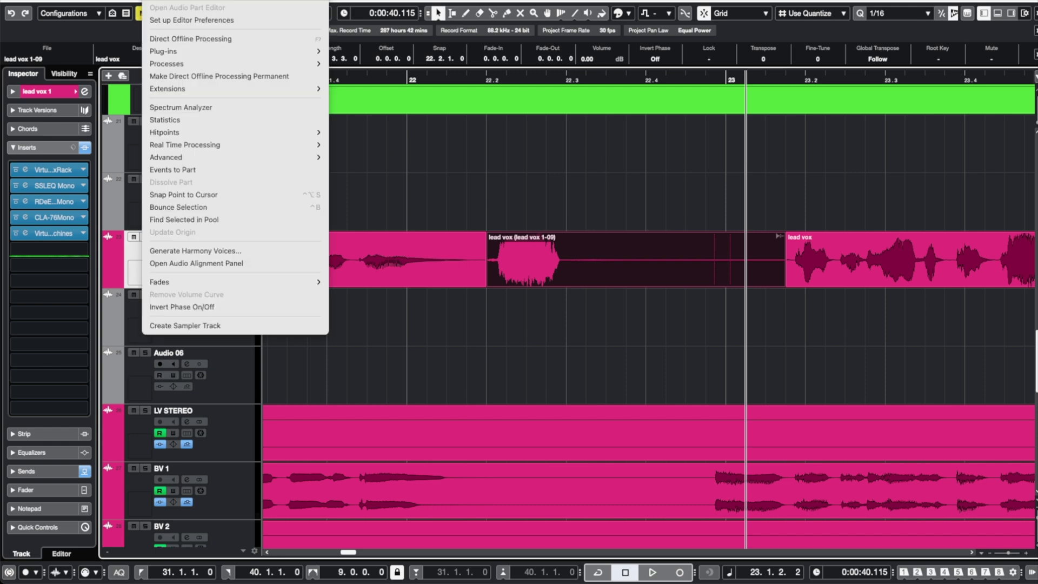
mouse_move(184, 51)
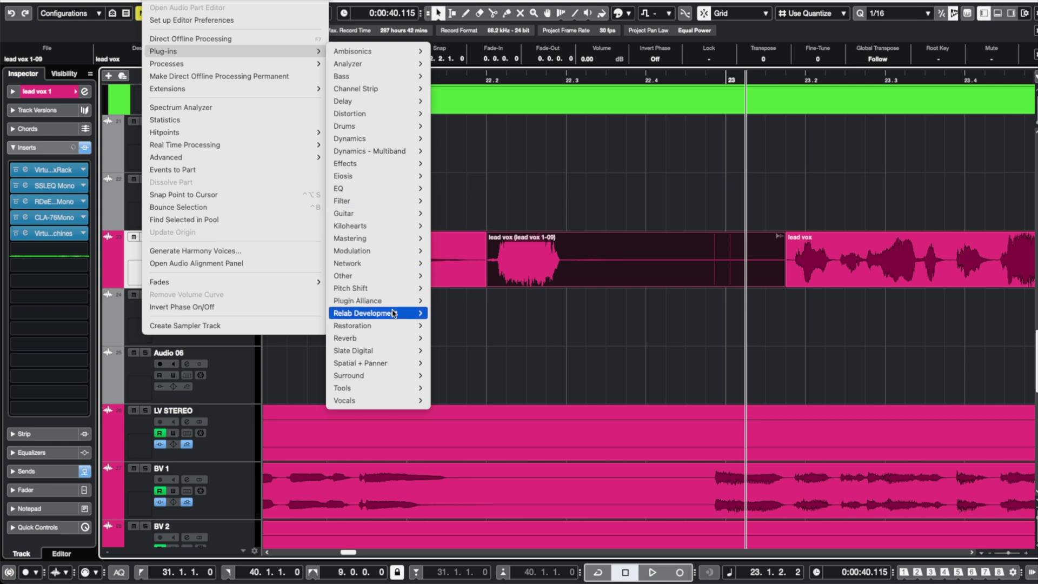
mouse_move(400, 339)
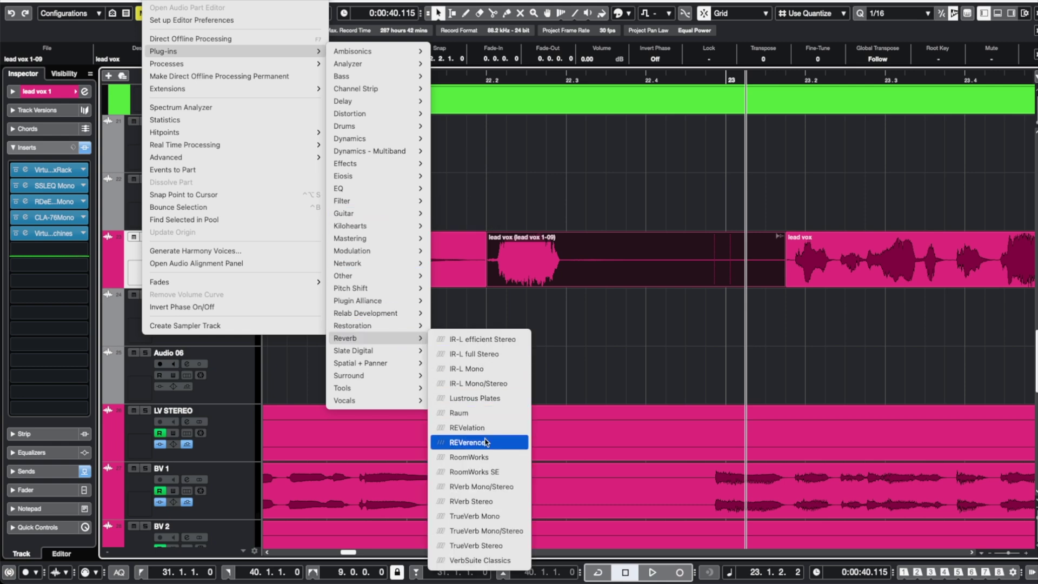
left_click(489, 471)
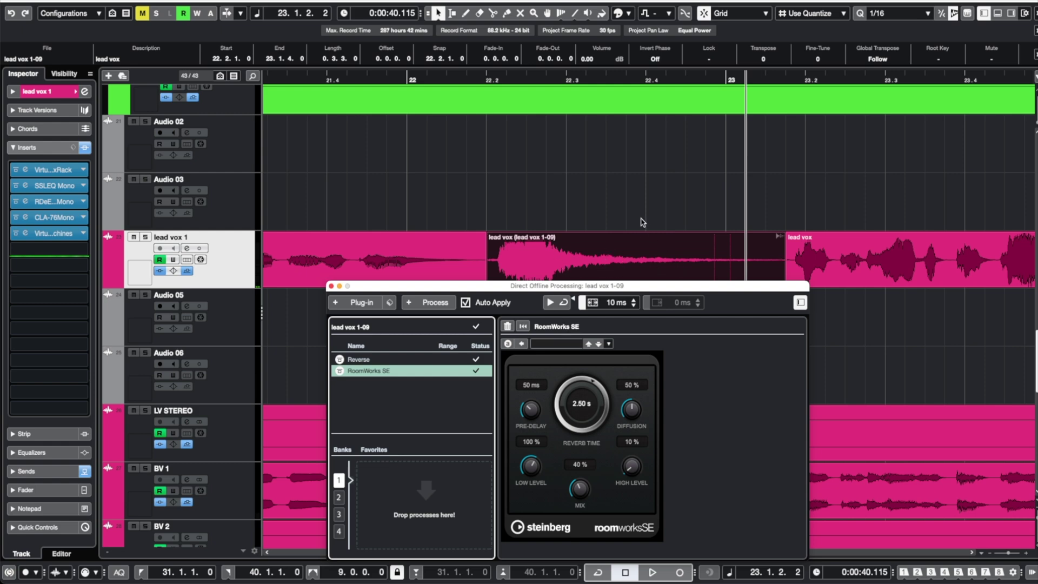
key("super+z")
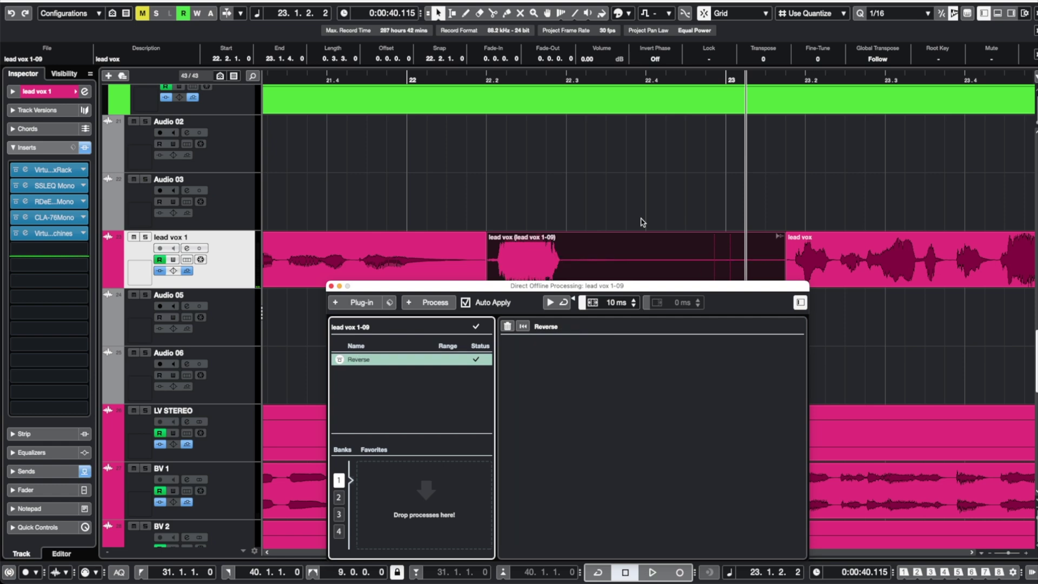
key("super+shift+z")
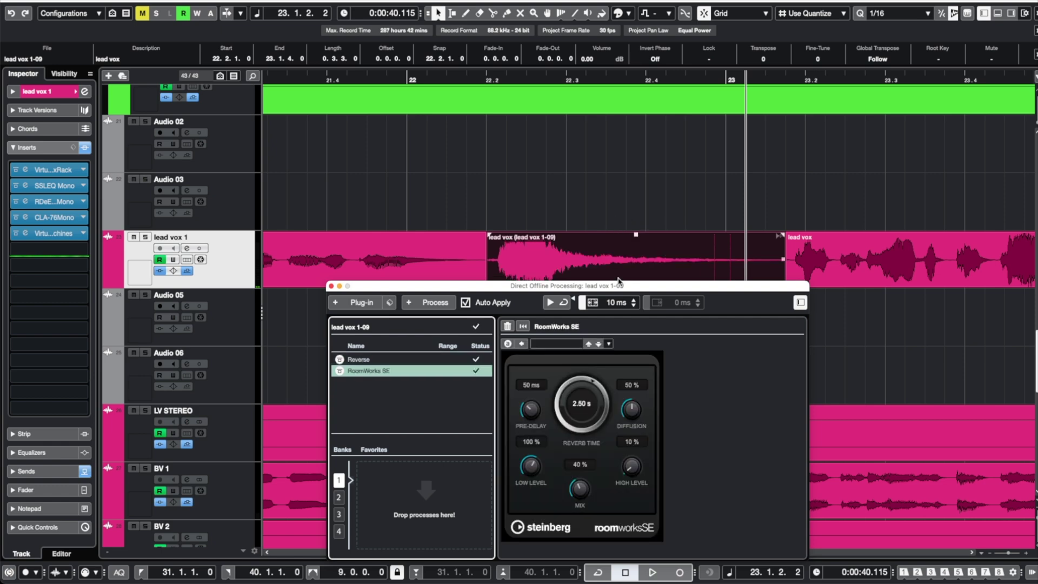
left_click(330, 286)
Play the reverberated slice from 21.3.3, solo the lead vox 1 track, and play the passage past bar 23
left_click(286, 80)
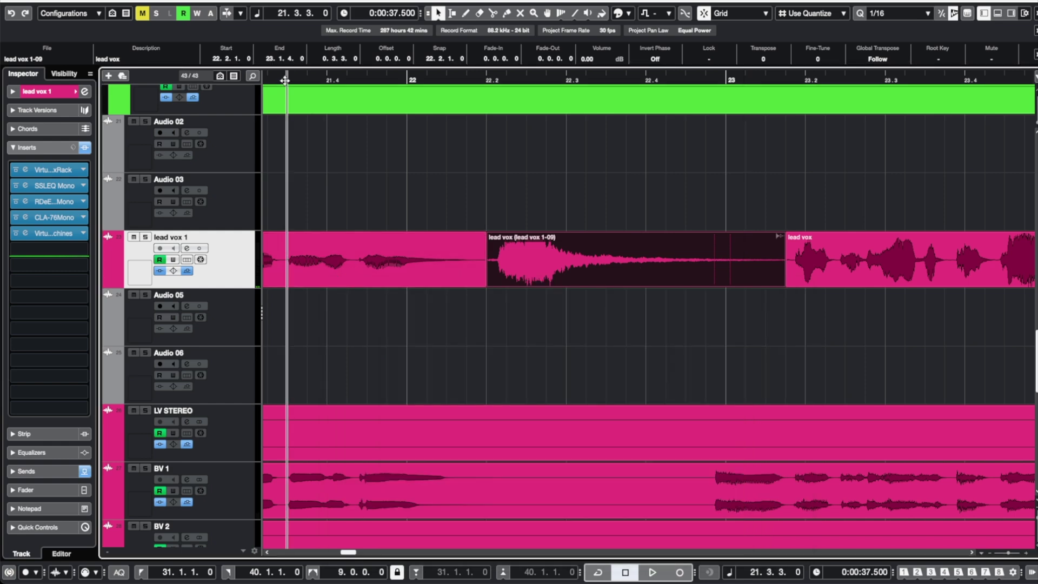
key("space")
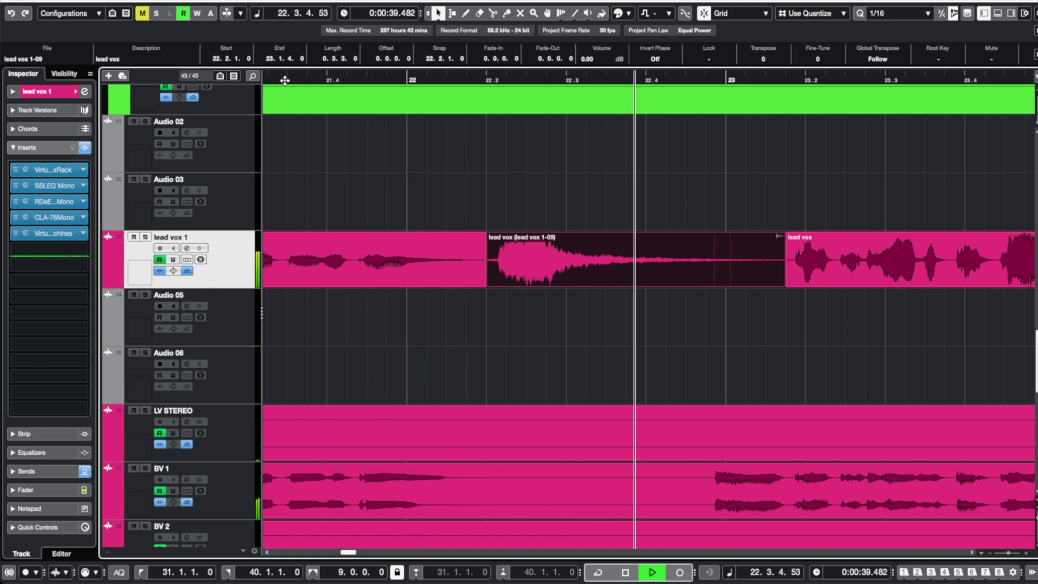
key("space")
left_click(145, 237)
key("space")
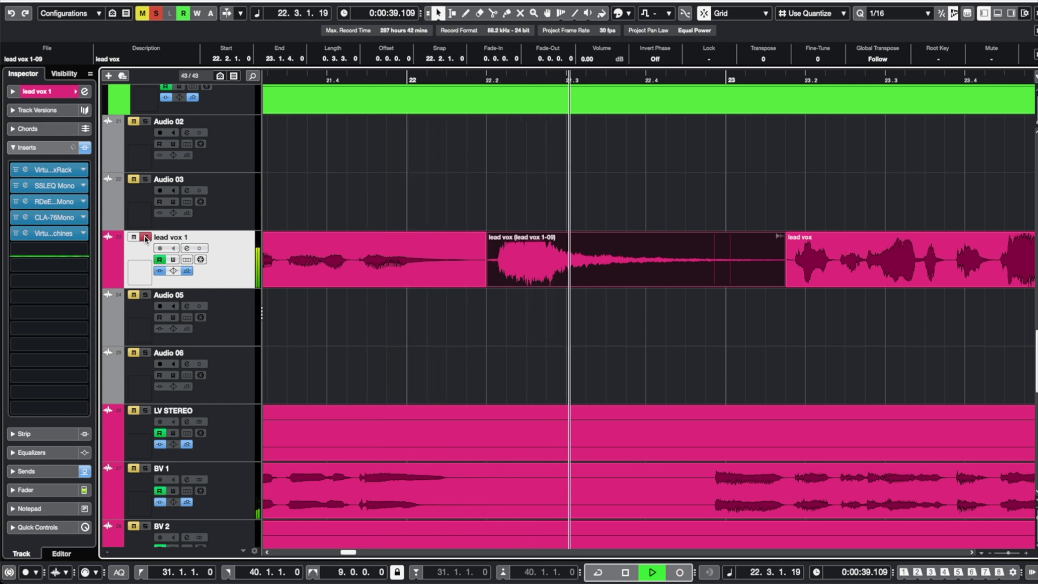
key("space")
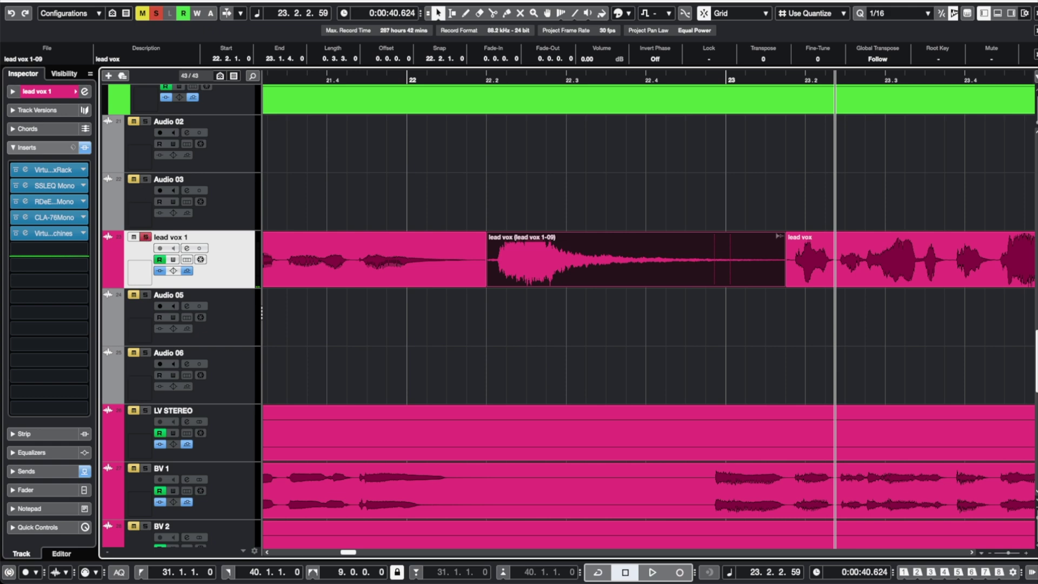
Reverse the slice with its reverb tail again so that the reverb swells into the word
left_click(157, 1)
mouse_move(205, 64)
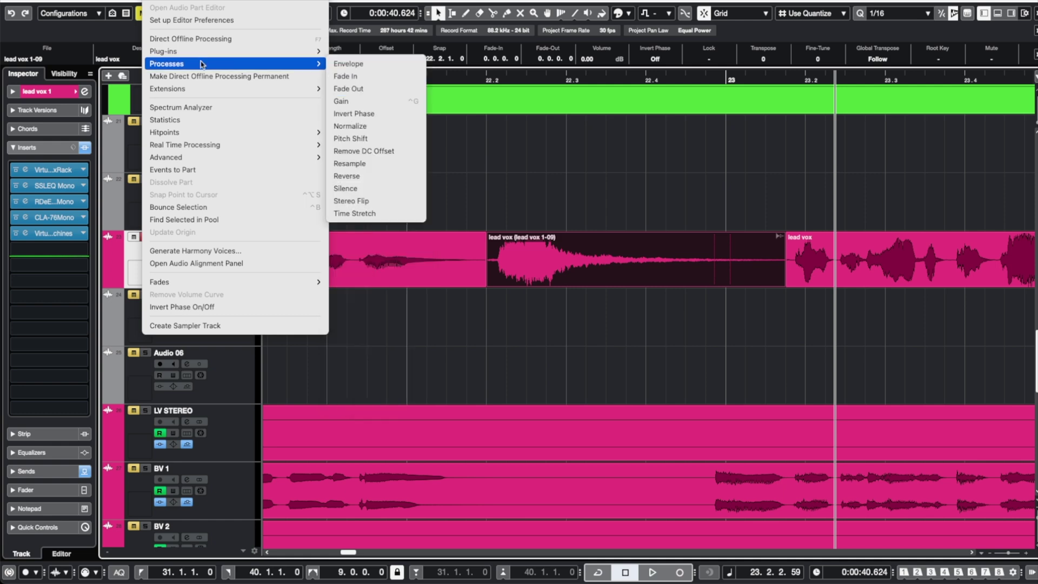
left_click(379, 177)
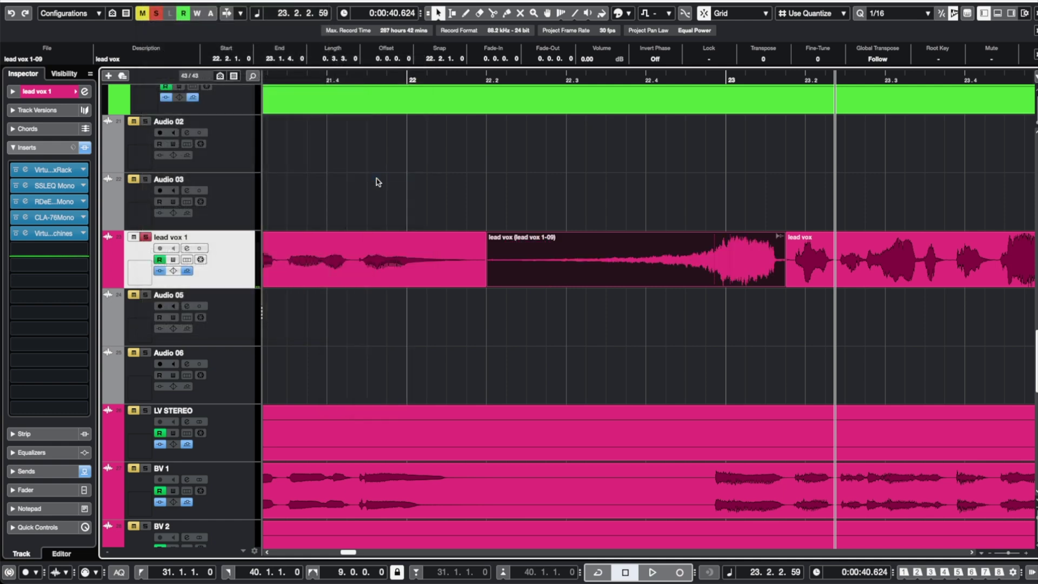
left_click(313, 238)
left_click(499, 273)
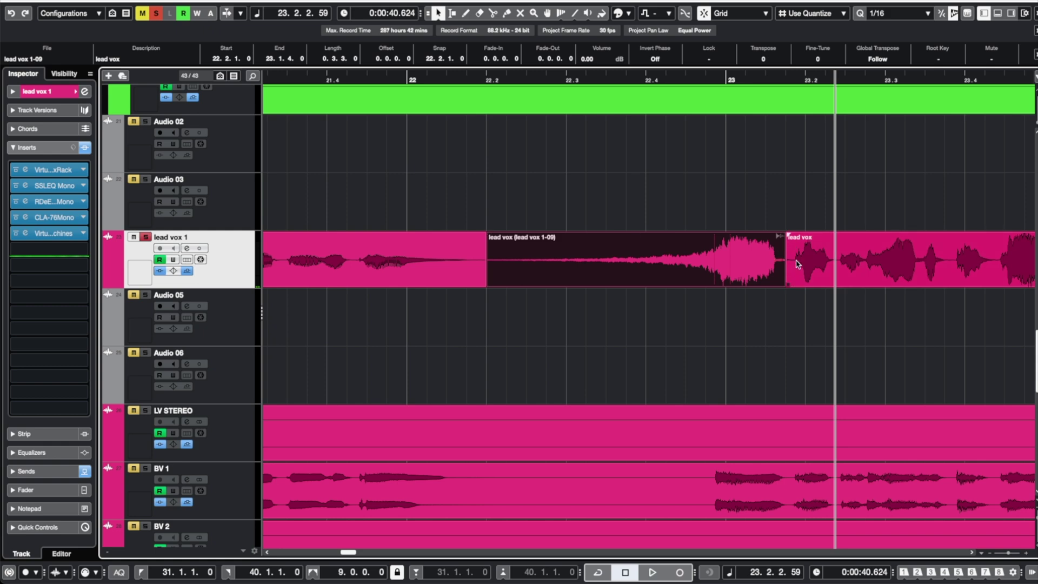
Play the soloed lead vocal from just before bar 22 through the reverse reverb to the end of bar 24
left_click(307, 76)
key("space")
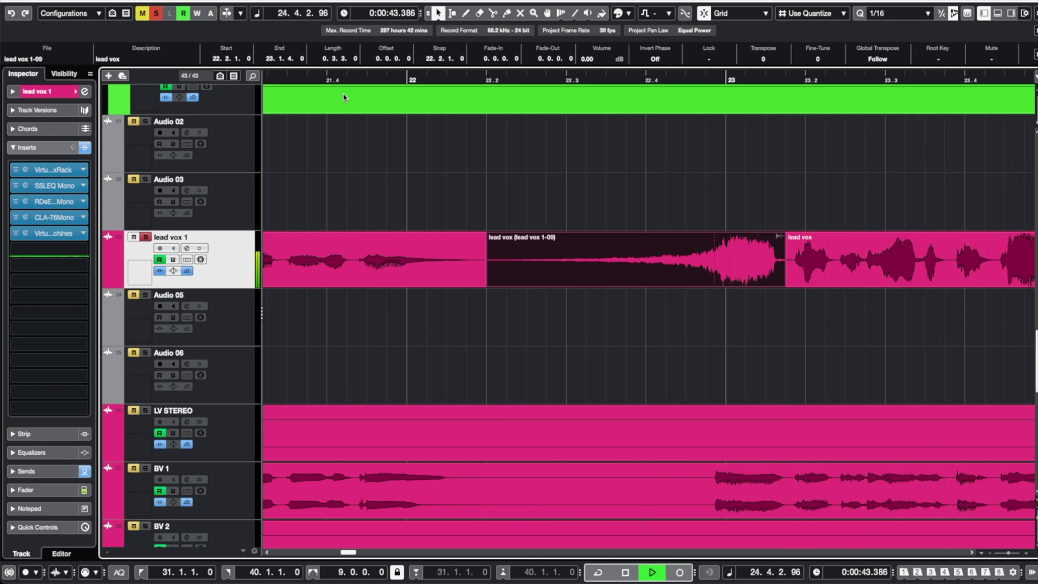
key("space")
Unsolo the lead vox 1 track and play the reverse reverb in the full mix from bar 18 into bar 24
scroll(476, 139, "down", 5)
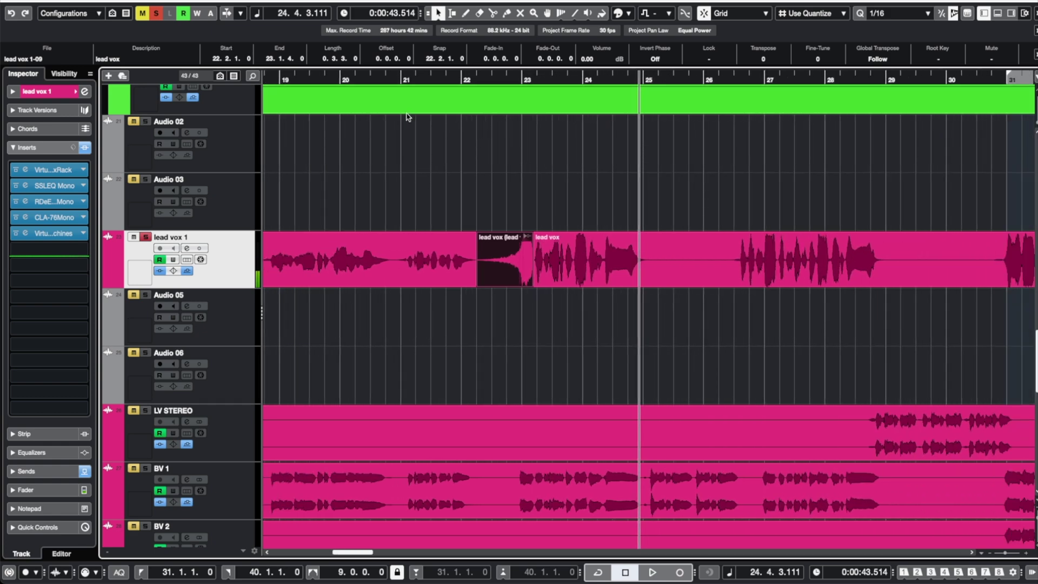
scroll(324, 111, "left", 3)
left_click(370, 78)
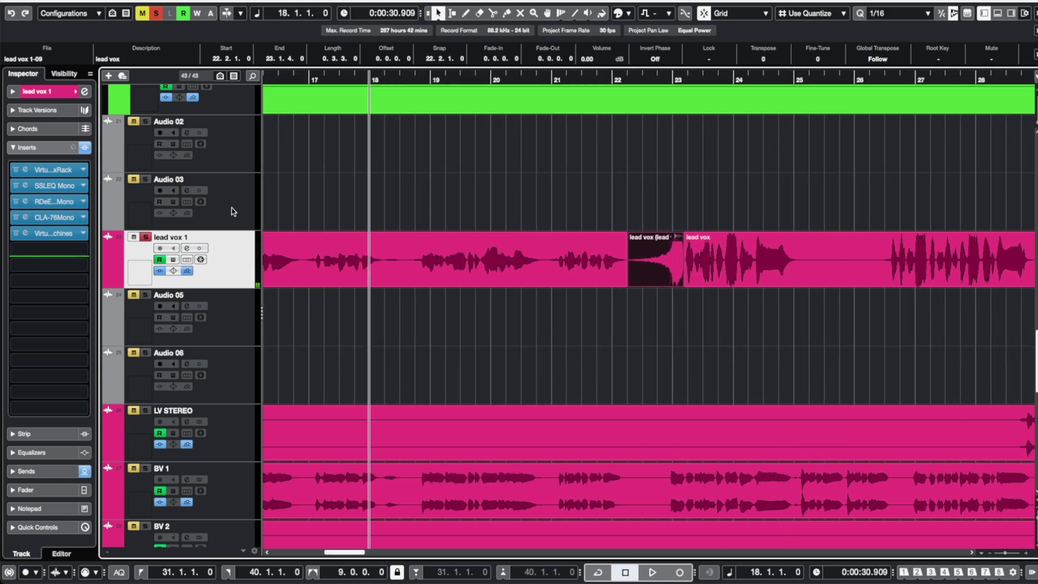
left_click(146, 237)
key("space")
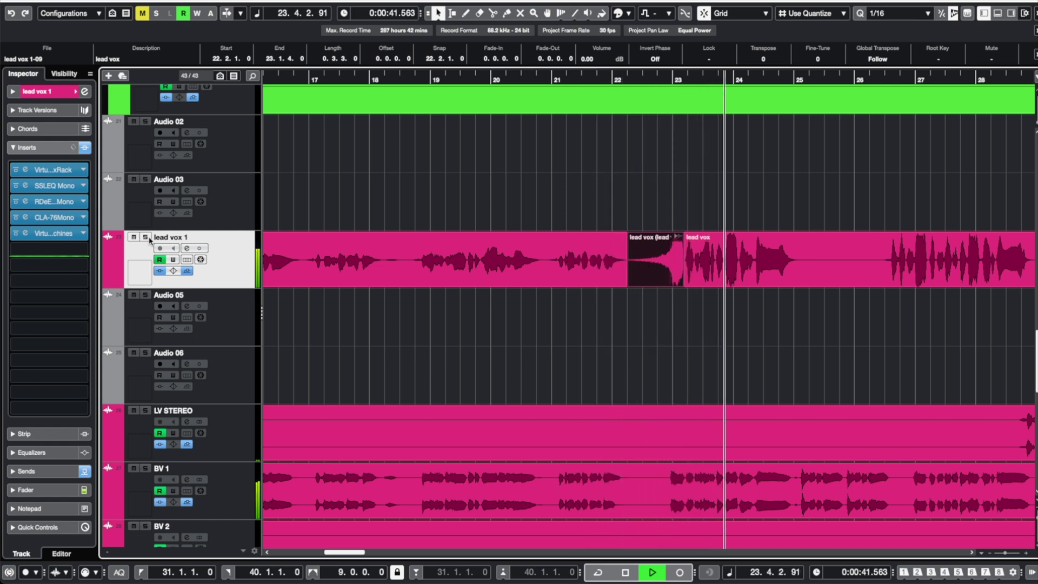
key("space")
Undo the reverse reverb processing on the lead vox 1 slice and play the original passage from 21.2.4 past bar 23
key("super+z")
key("super+z")
key("super+z")
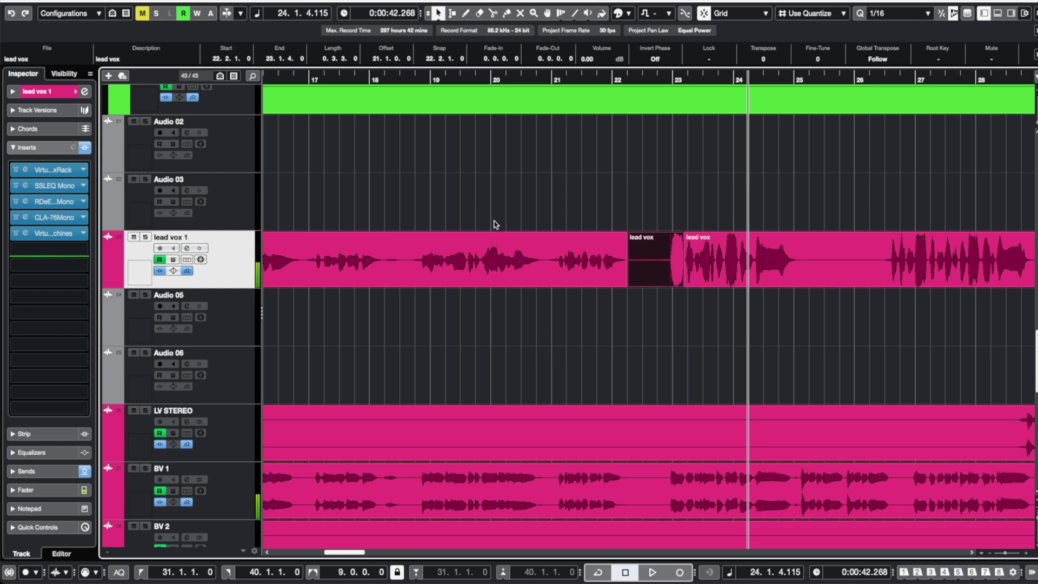
left_click(577, 80)
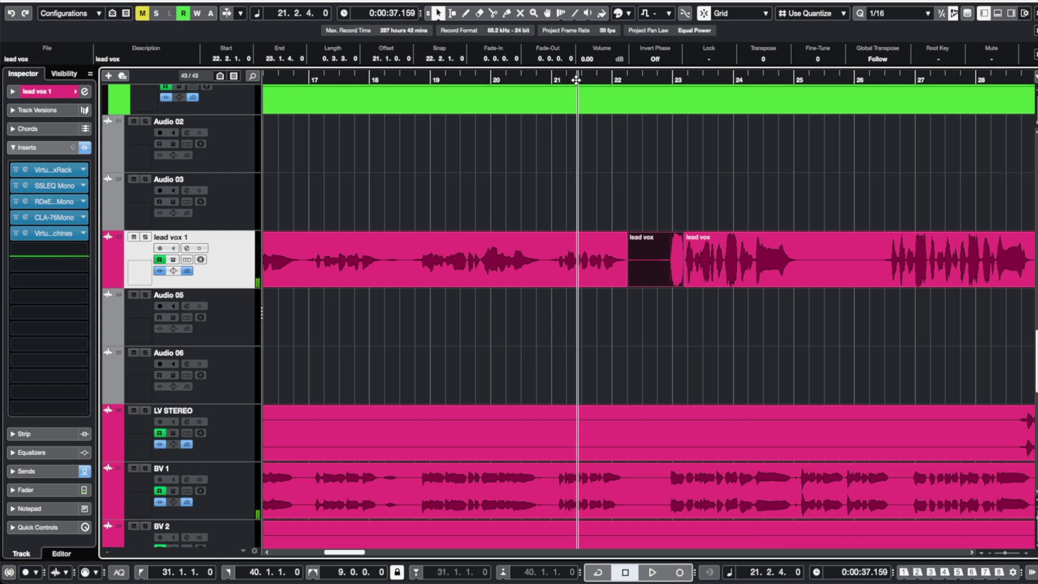
key("space")
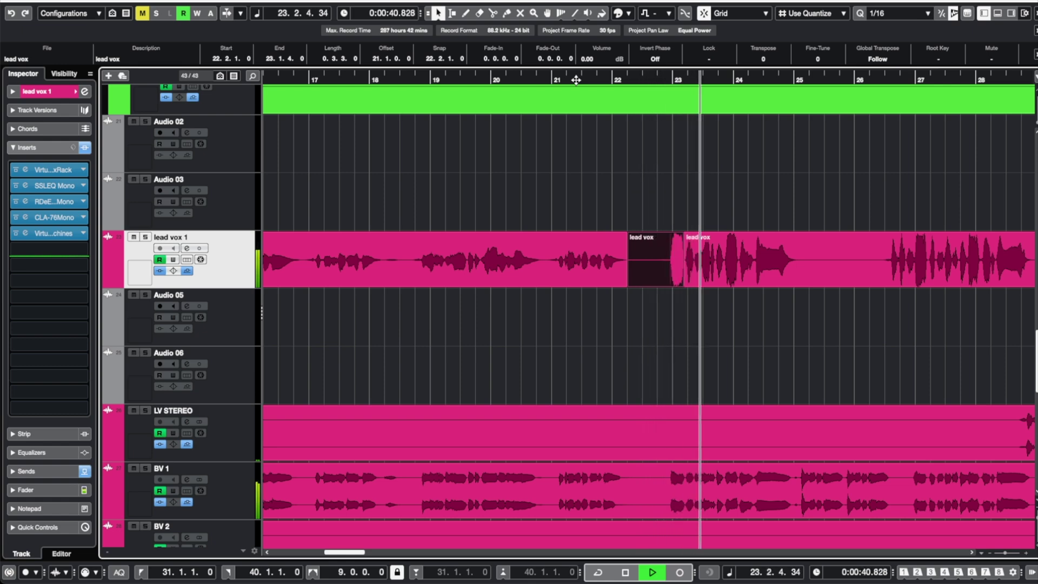
key("space")
Redo the reverse reverb processing on the slice and play the same passage from 21.2.4 through bar 24 for comparison
key("super+shift+z")
key("super+shift+z")
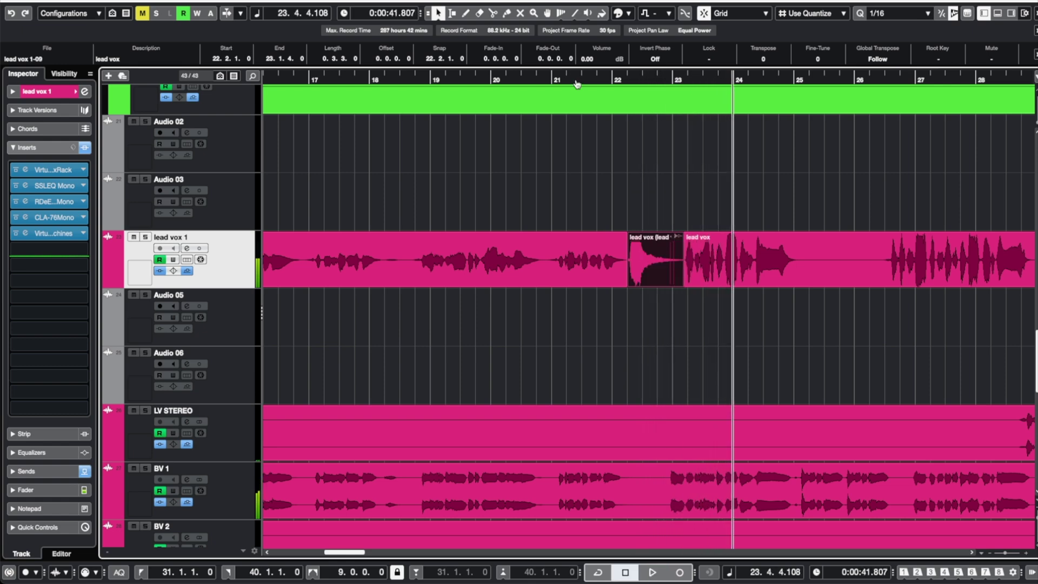
key("super+shift+z")
left_click(576, 80)
key("KP_Subtract")
key("space")
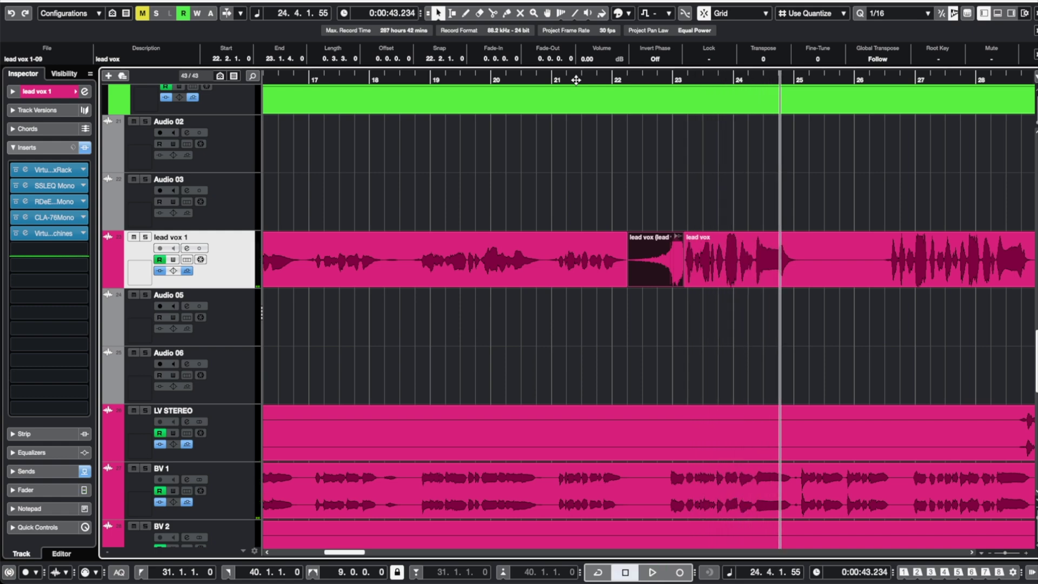
Play the mix from bar 31 past bar 34 to find another word for a reverse reverb
scroll(654, 172, "right", 10)
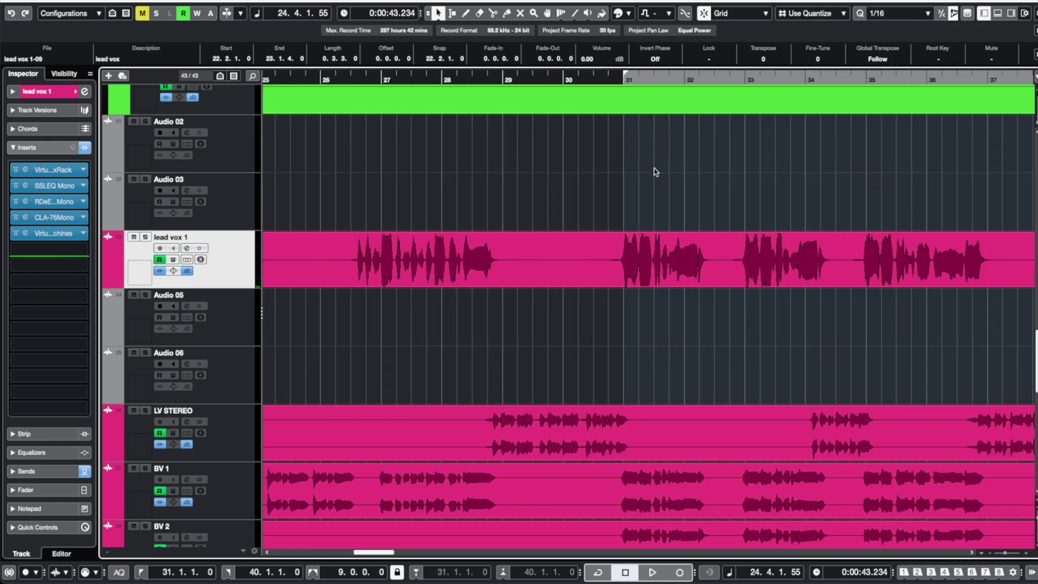
key("KP_1")
key("space")
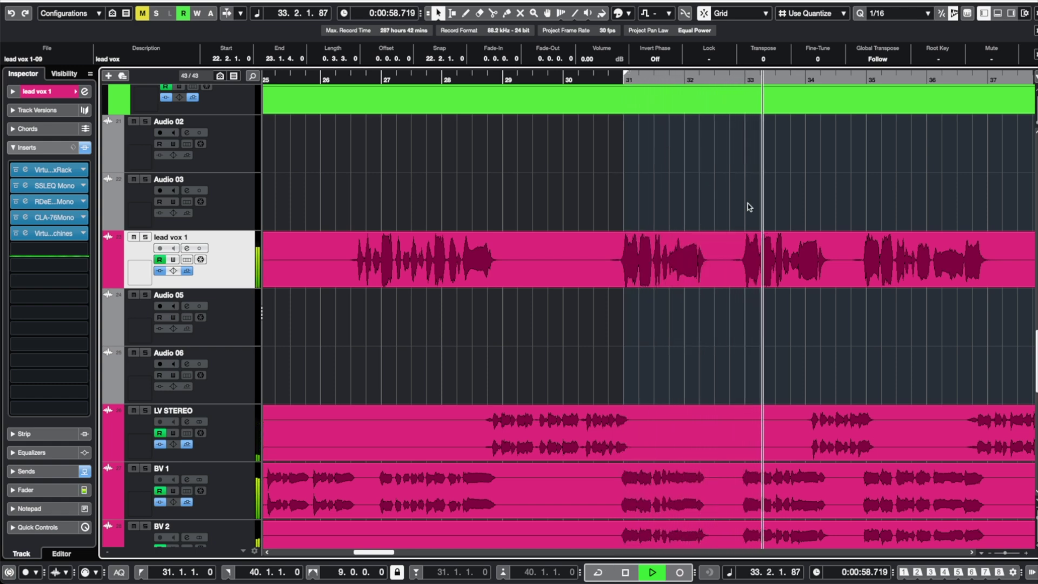
key("space")
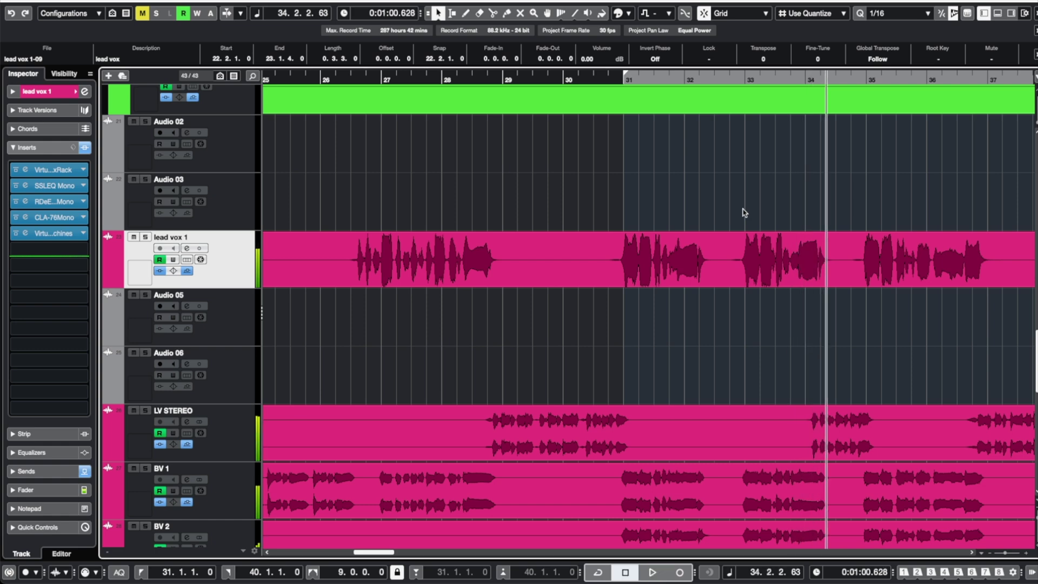
Split the lead vox 1 event at 33.2.1 and 32.2.3 to isolate the word near bar 33 with the gap before it
left_click(754, 238)
scroll(757, 234, "up", 5)
key("3")
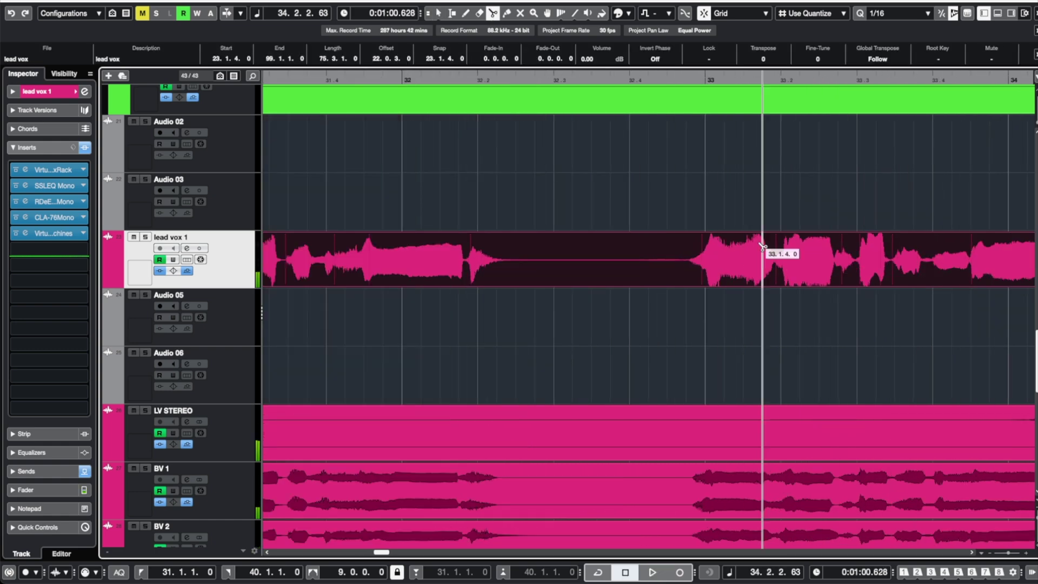
left_click(780, 252)
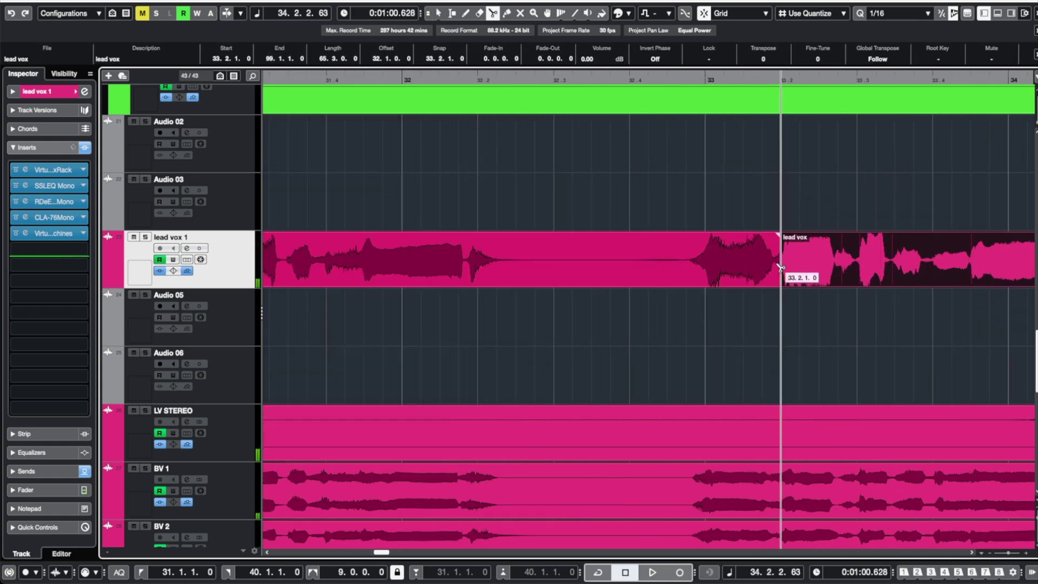
left_click(528, 275)
key("1")
Bounce the isolated slice before 33.2.1 to a new audio file and replace the original event
left_click(608, 220)
left_click(608, 252)
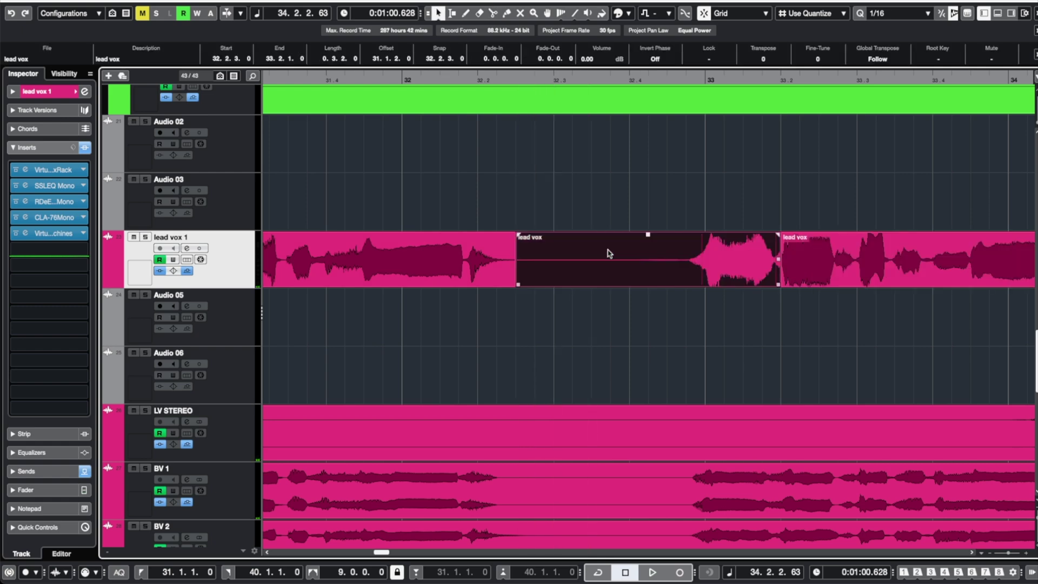
left_click(157, 1)
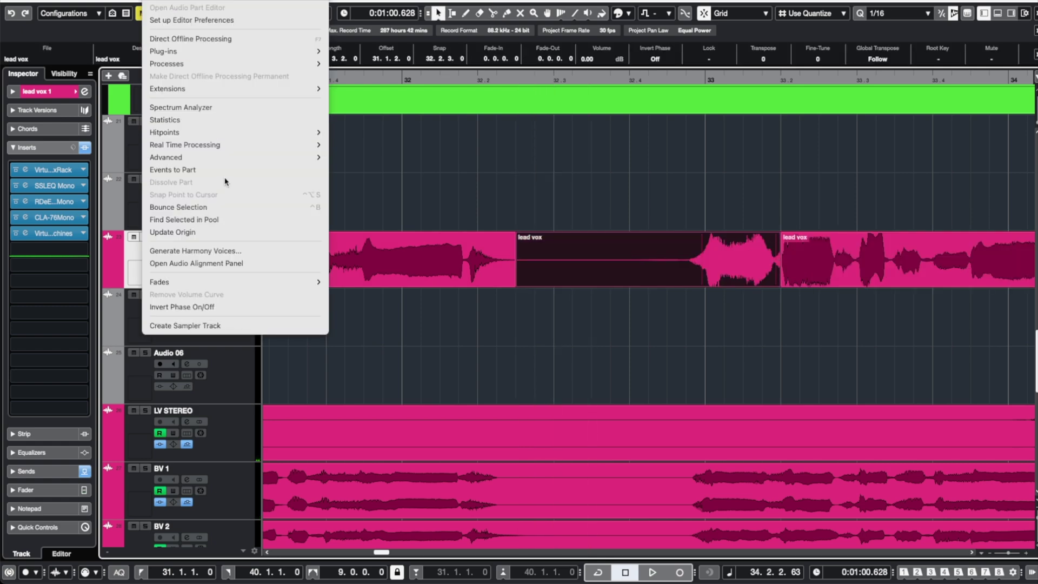
left_click(225, 207)
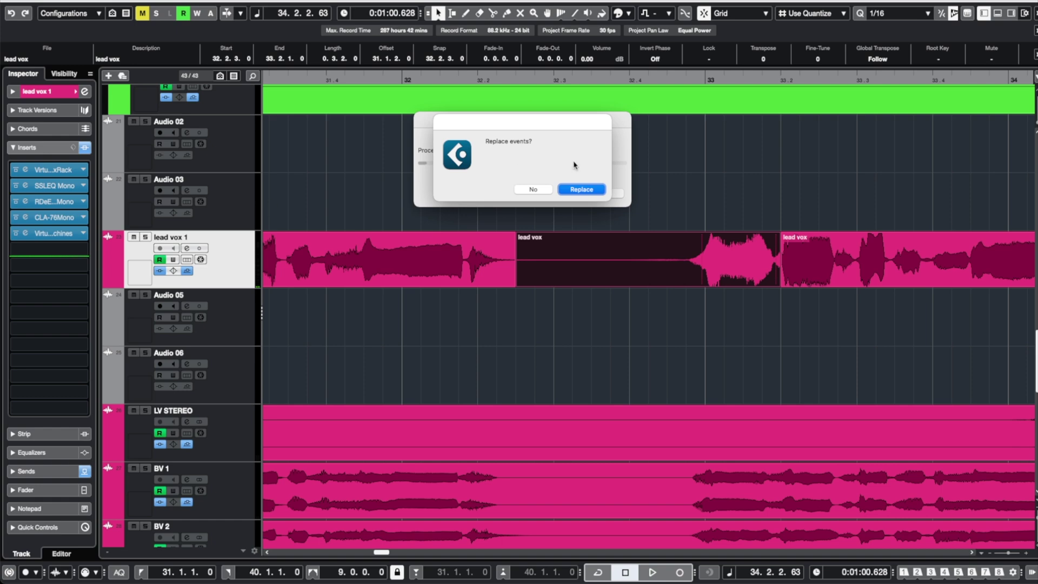
left_click(573, 190)
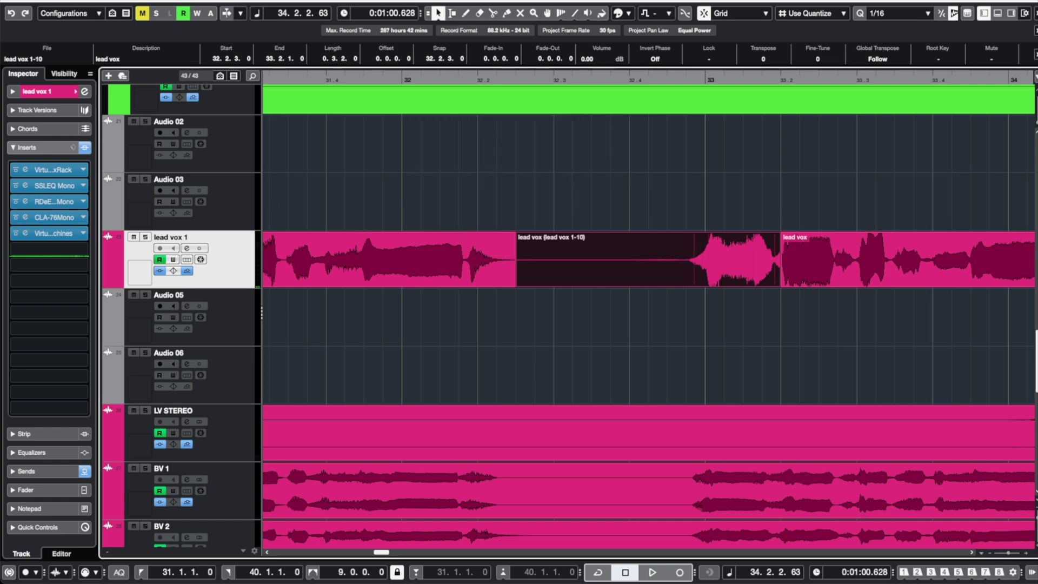
Reverse the bounced lead vocal slice with offline processing
left_click(157, 0)
mouse_move(190, 64)
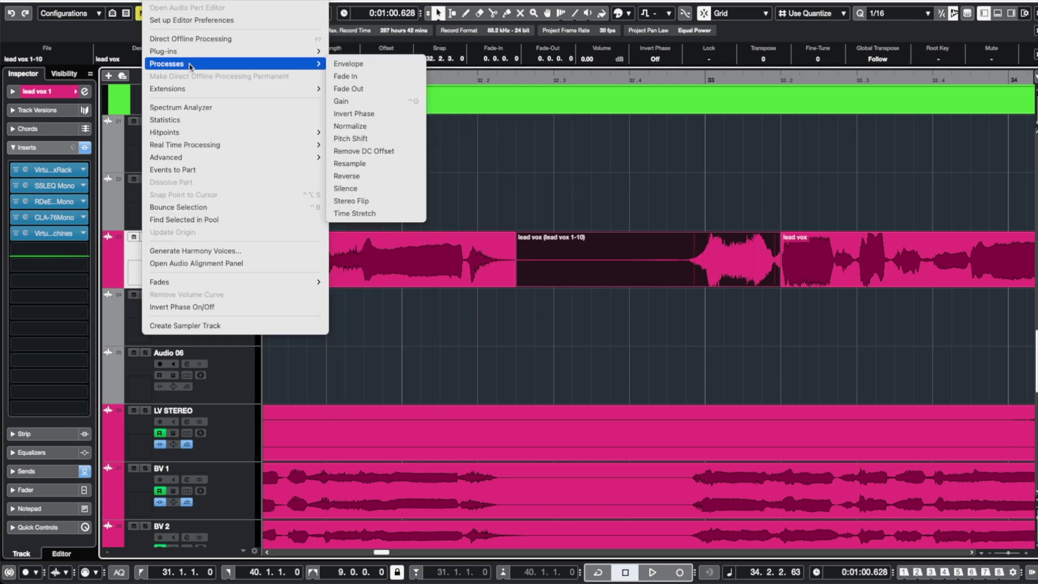
left_click(398, 176)
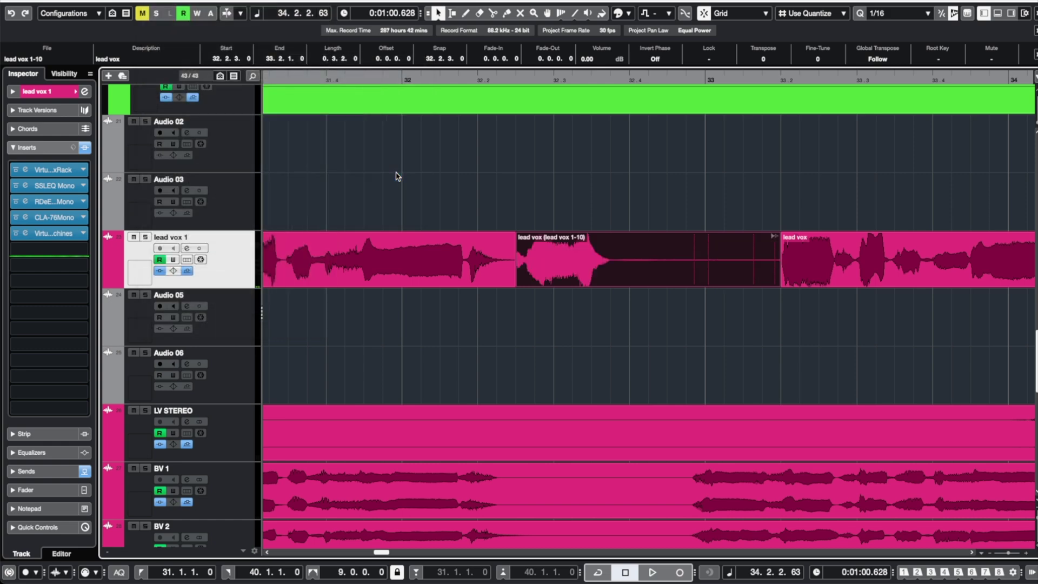
Apply the RoomWorks SE reverb to the reversed slice as offline processing, then close the processing window
left_click(156, 1)
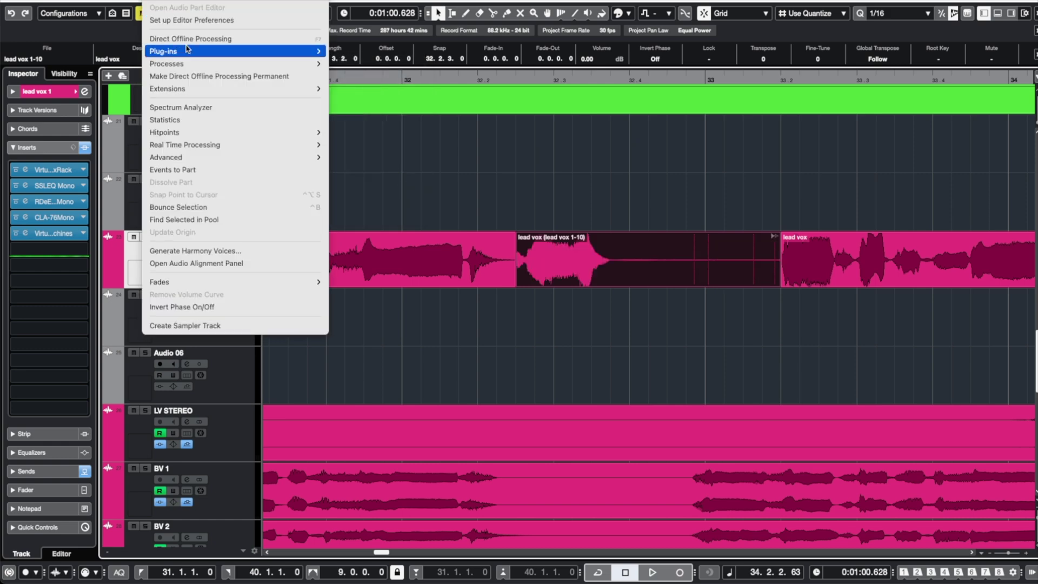
mouse_move(188, 50)
mouse_move(387, 244)
mouse_move(394, 340)
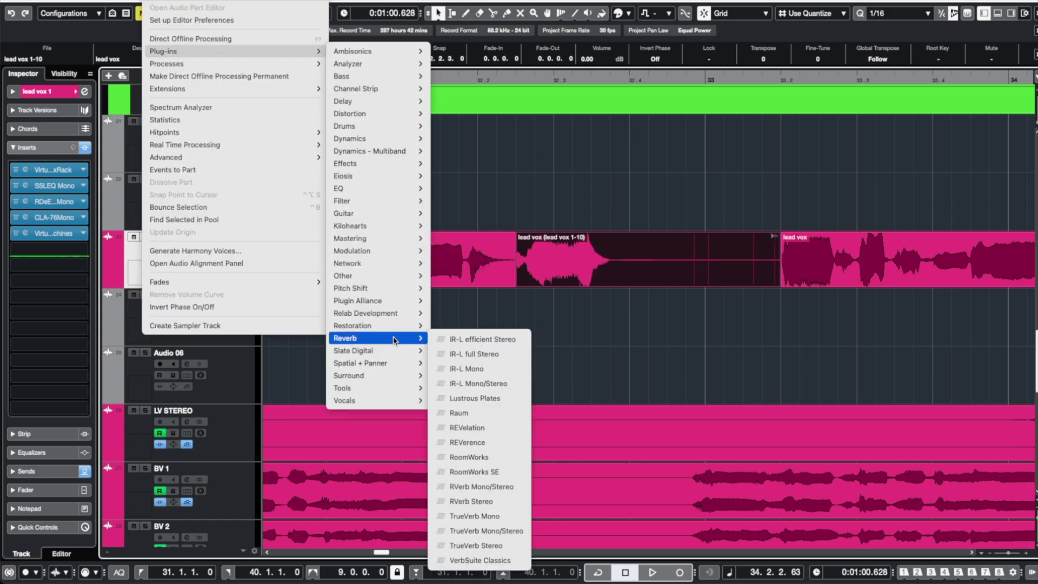
left_click(476, 471)
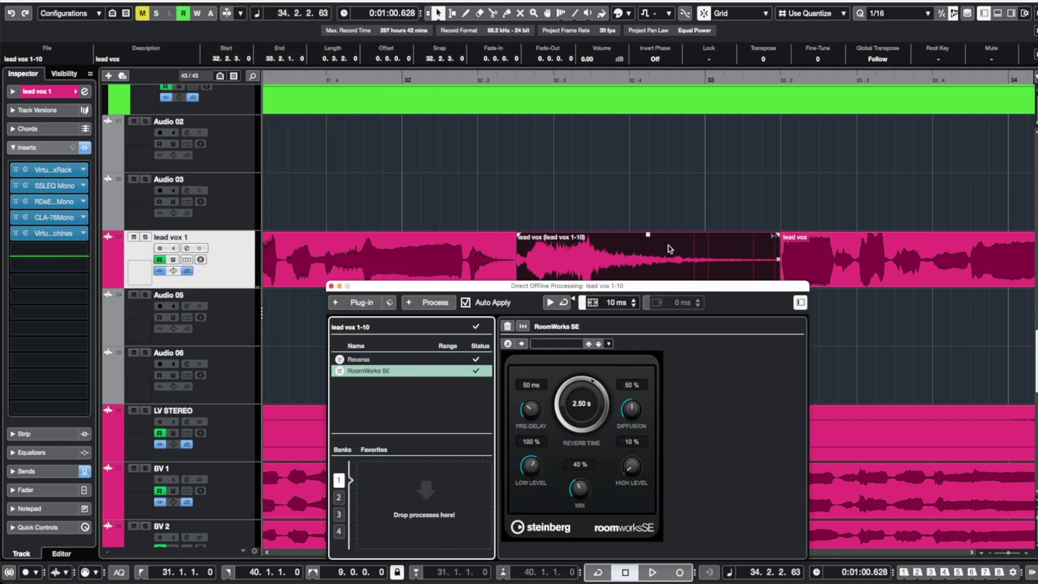
left_click(331, 285)
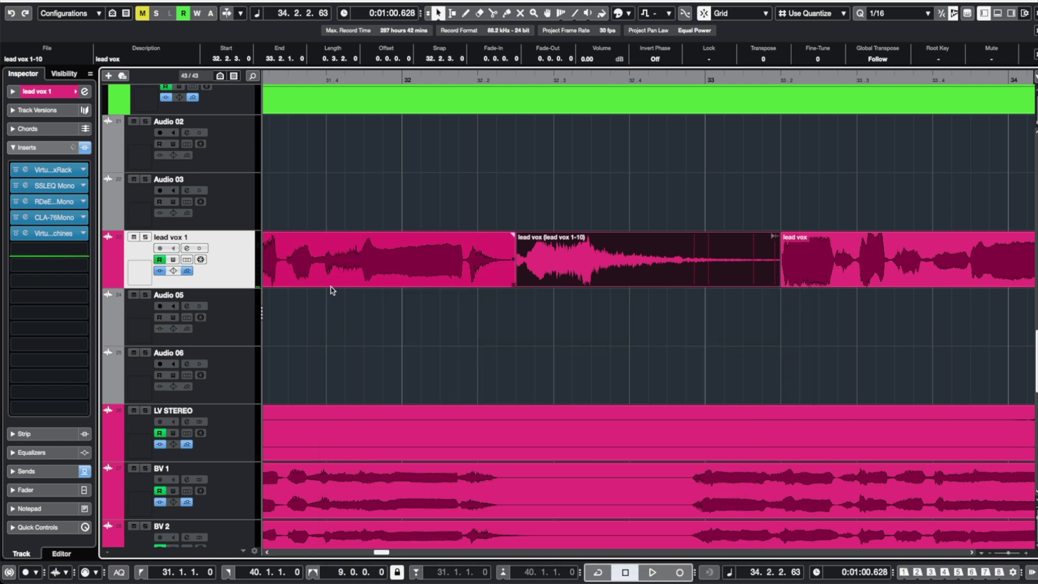
Reverse the reverberated slice before 33.2.1 again so that its reverb tail swells into the word
left_click(156, 1)
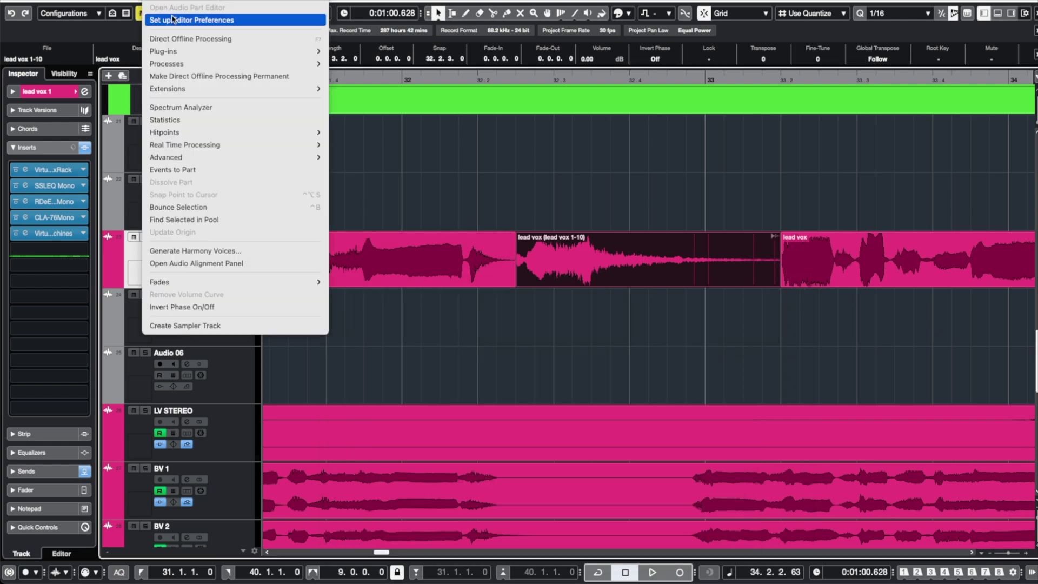
mouse_move(194, 65)
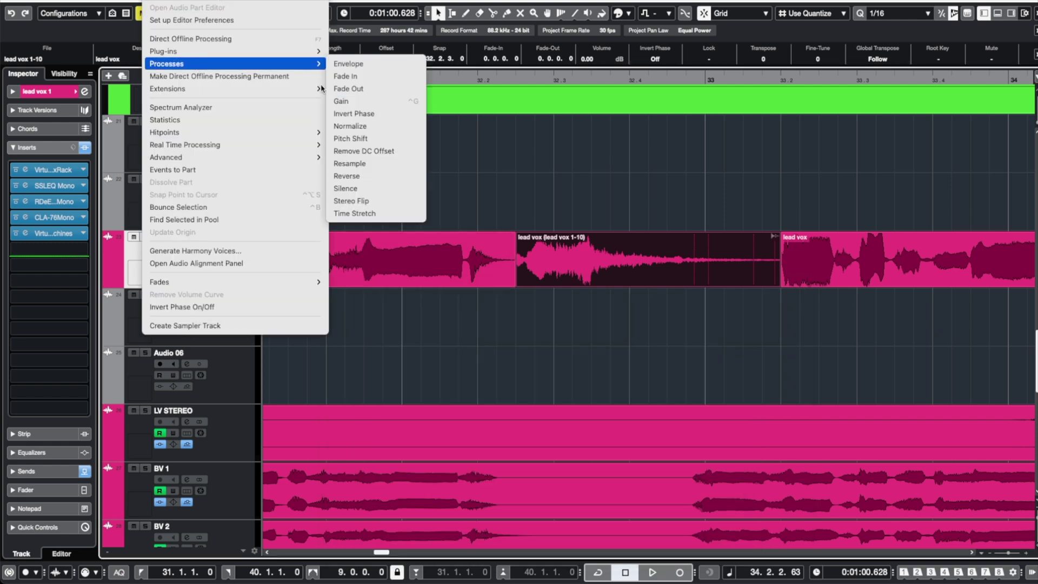
left_click(399, 176)
Solo the lead vox 1 track and play the new reverse reverb from 30.4.3 into bar 34
scroll(530, 184, "down", 3)
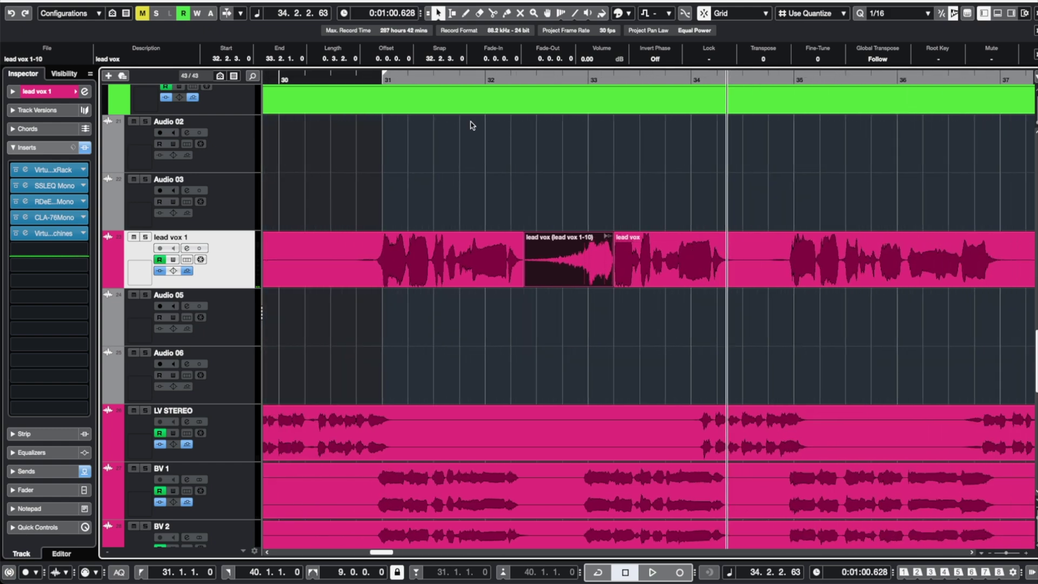
left_click(371, 77)
left_click(146, 238)
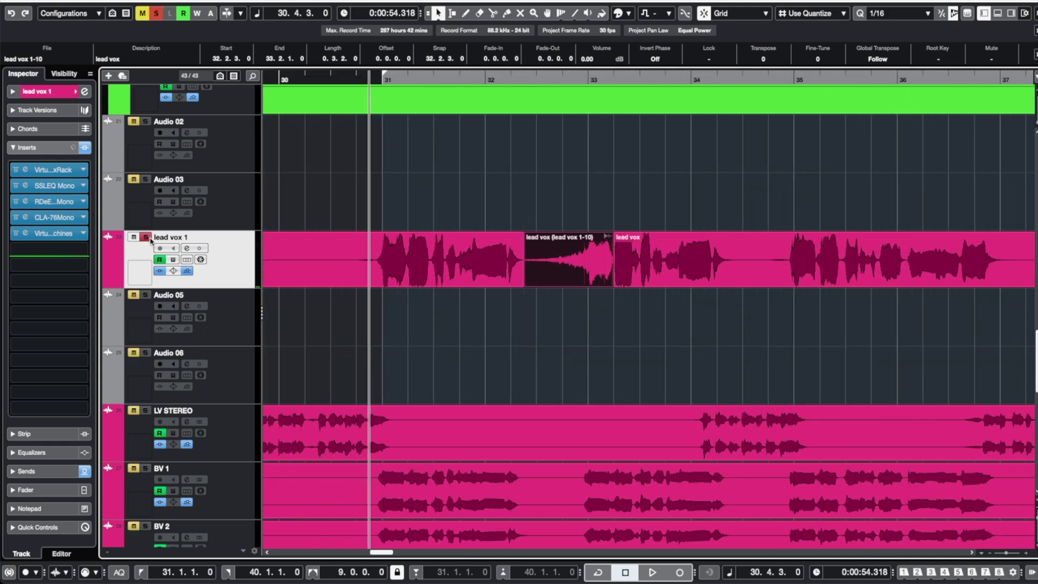
key("space")
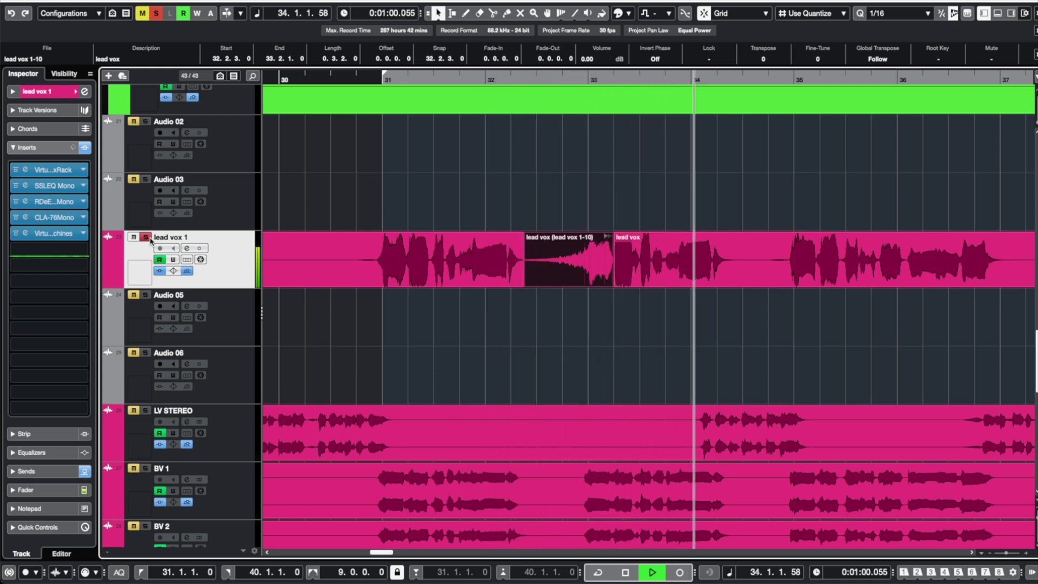
Unsolo the lead vox 1 track and play the new reverse reverb in the full mix past 34.3
left_click(147, 237)
key("space")
key("space")
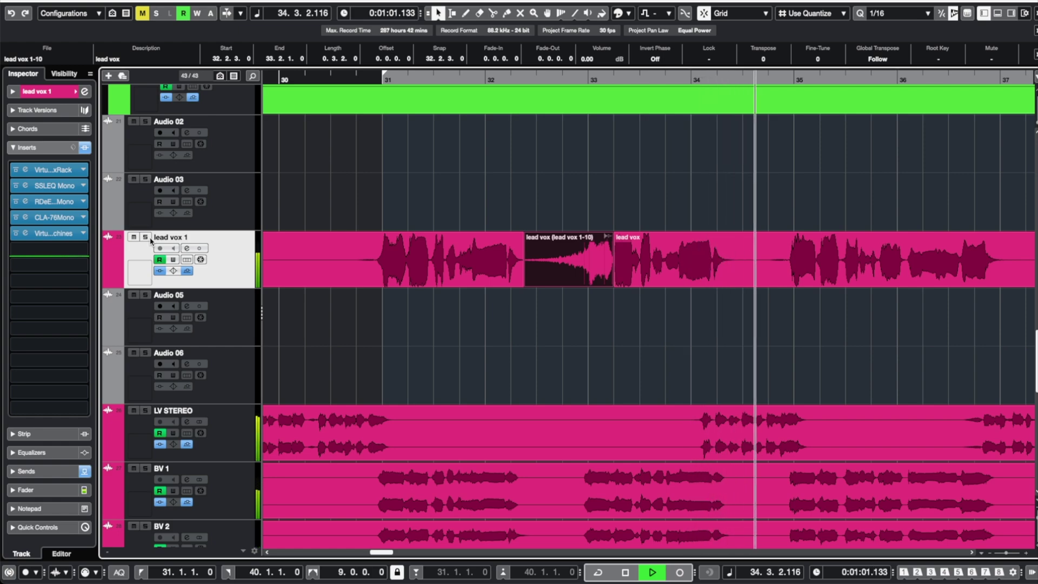
key("space")
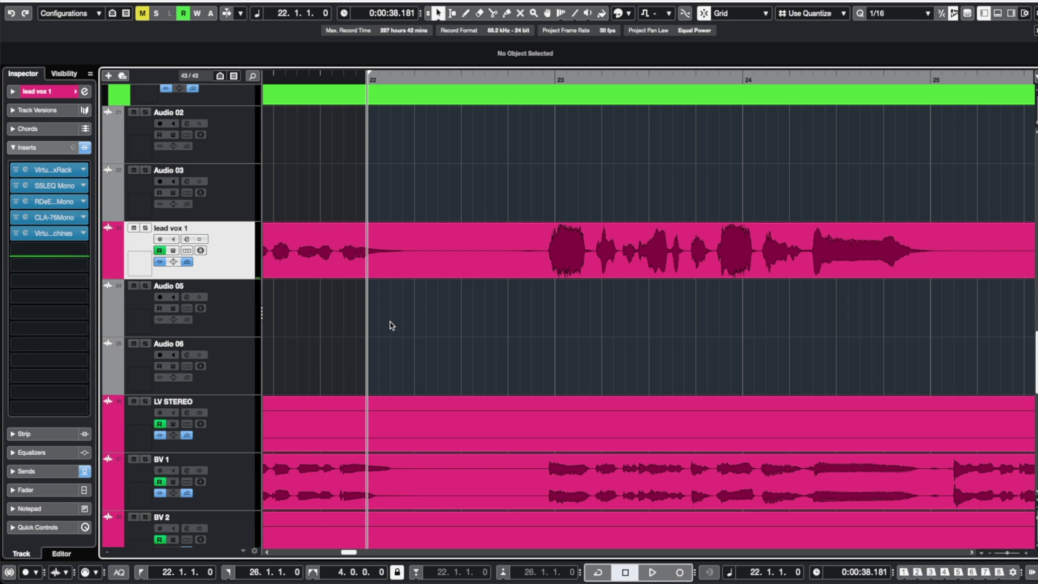
Duplicate the lead vox 1 track and split the copy's event at 22.2.1 and 23.1.4 around the word at bar 23
right_click(223, 244)
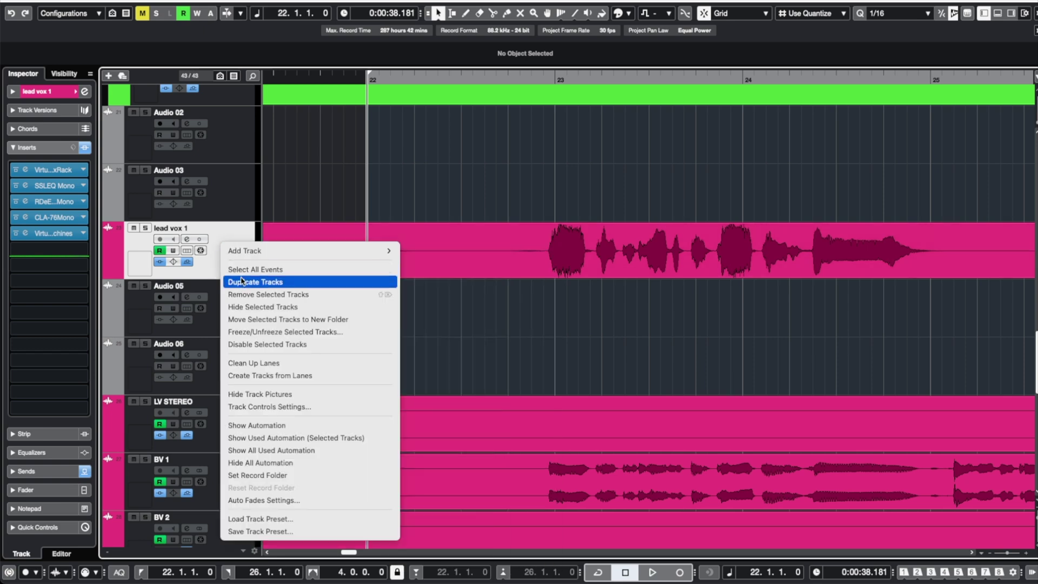
left_click(241, 281)
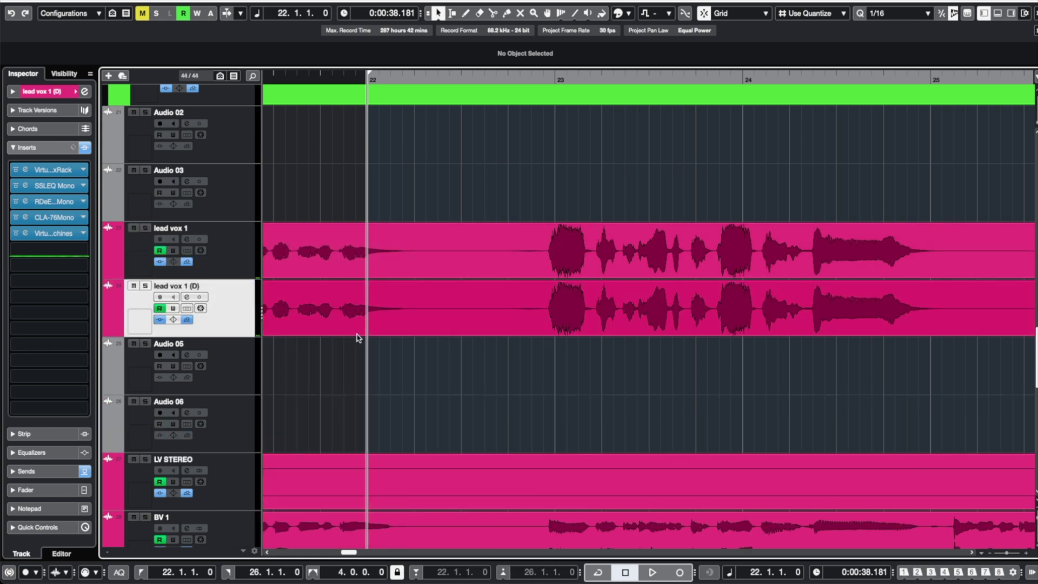
left_click_drag(371, 364, 448, 317)
key("3")
left_click(415, 326)
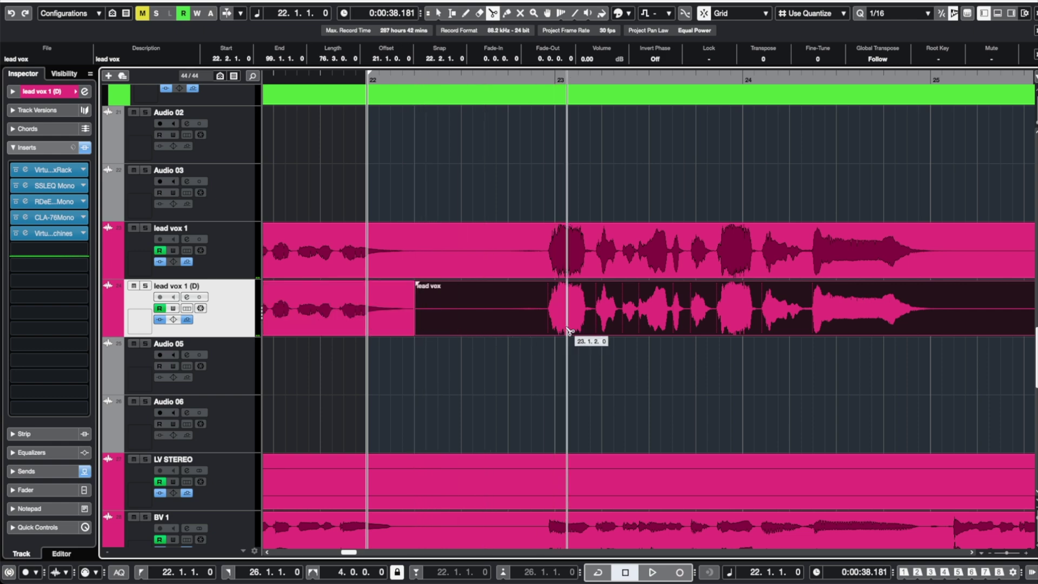
left_click(590, 327)
Delete the events before and after the isolated slice on the lead vox 1 (D) track
key("1")
left_click(371, 314)
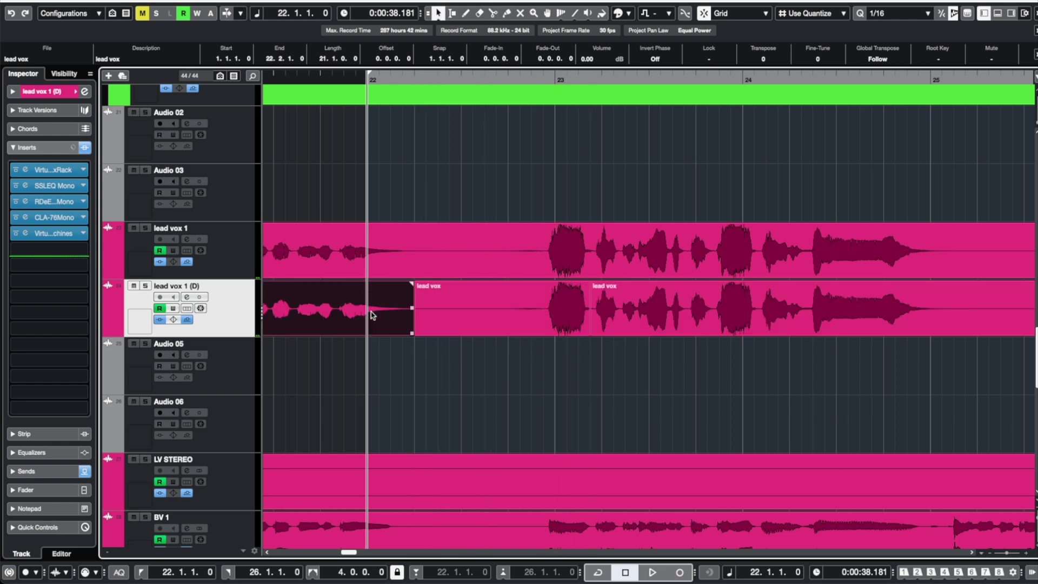
key("Delete")
left_click(600, 314)
key("Delete")
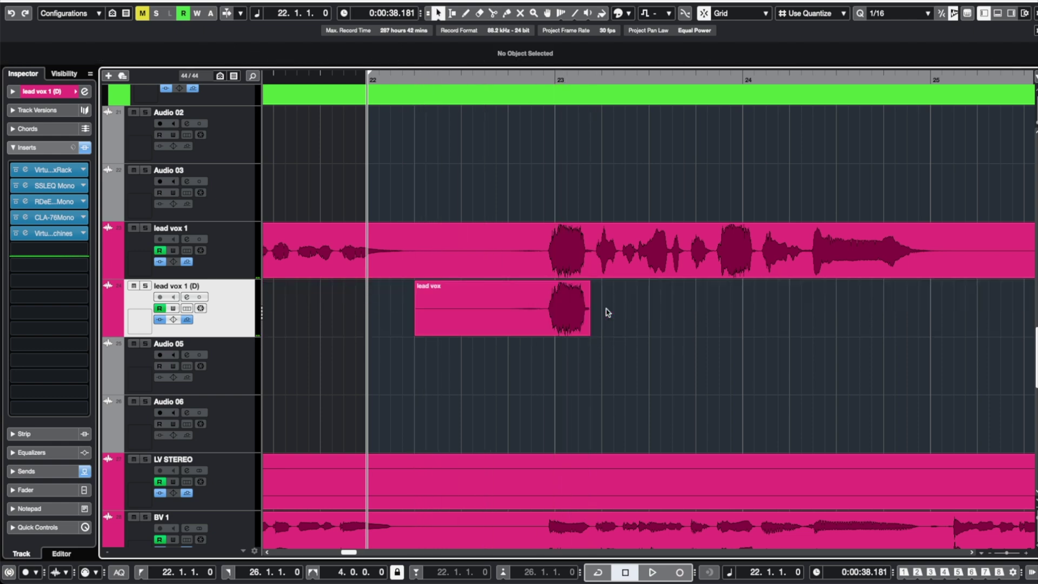
Bounce the remaining slice on the lead vox 1 (D) track and replace the event with the new file
left_click(563, 312)
key("super+b")
key("Return")
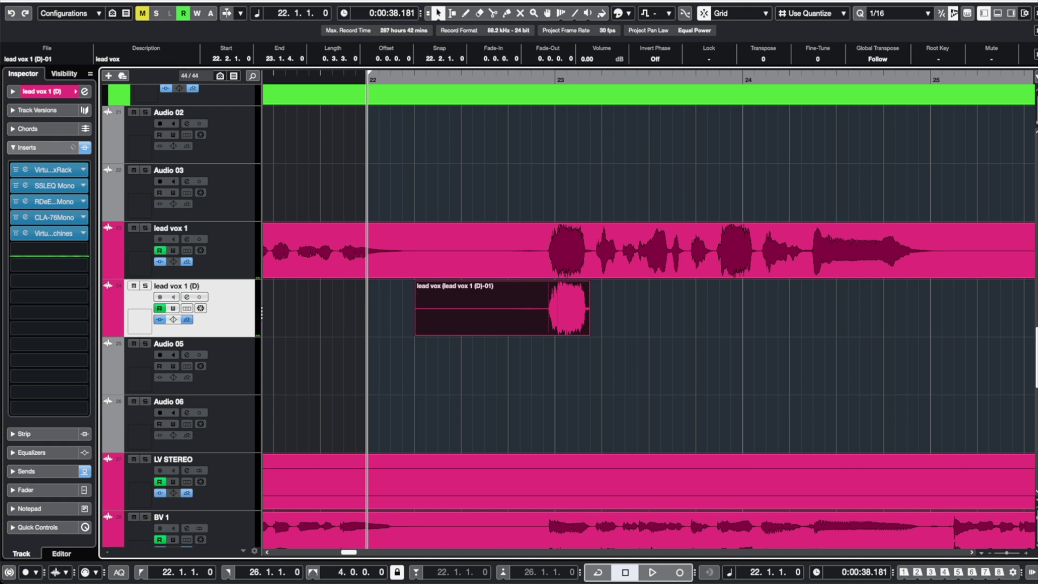
Reverse the bounced slice on the lead vox 1 (D) track with offline processing
left_click(160, 1)
mouse_move(183, 64)
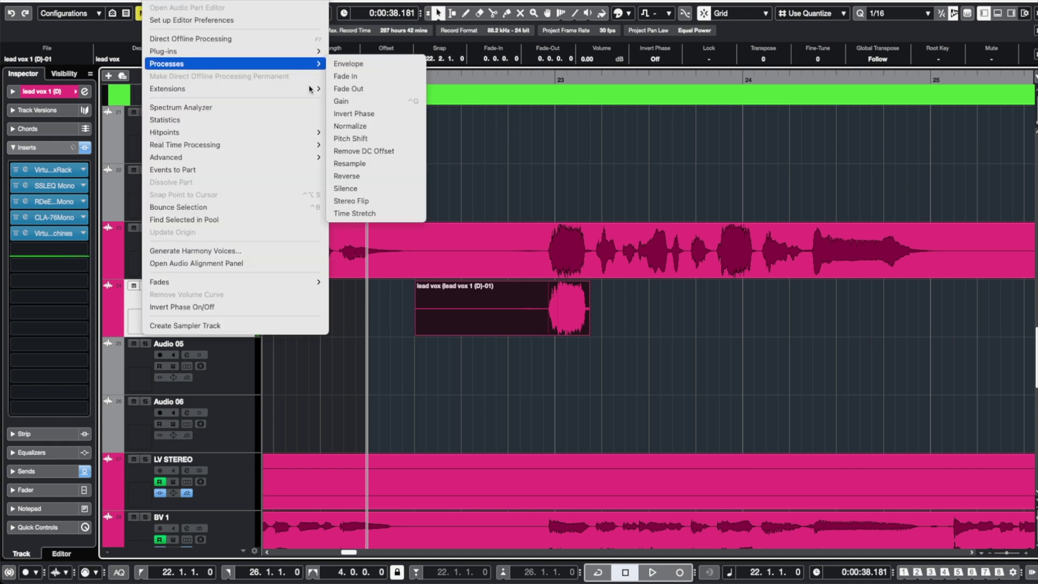
left_click(377, 176)
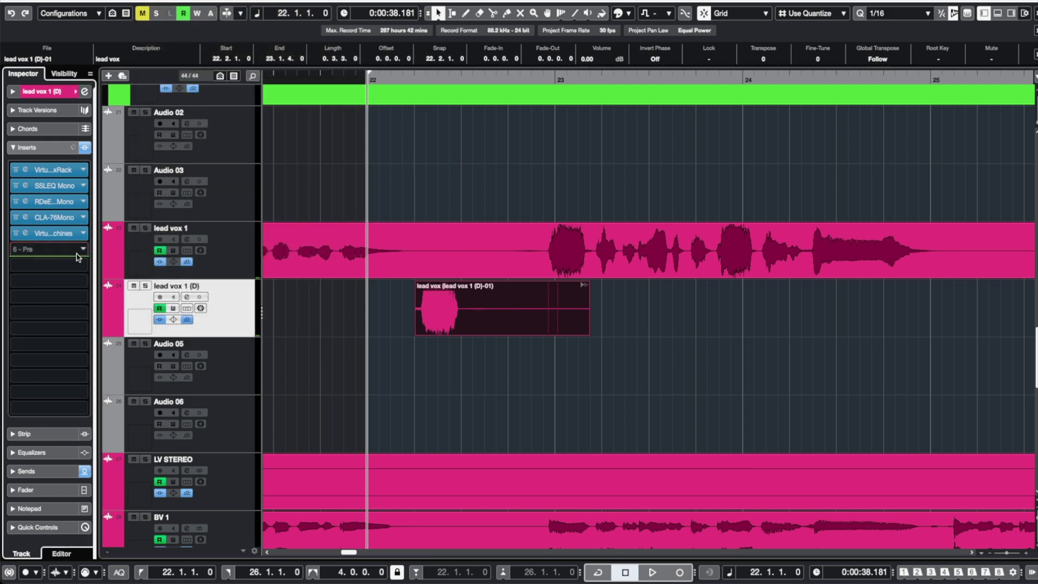
Insert RoomWorks SE in the sixth insert slot of the lead vox 1 (D) track and set its reverb time to 2.5 s
left_click(69, 250)
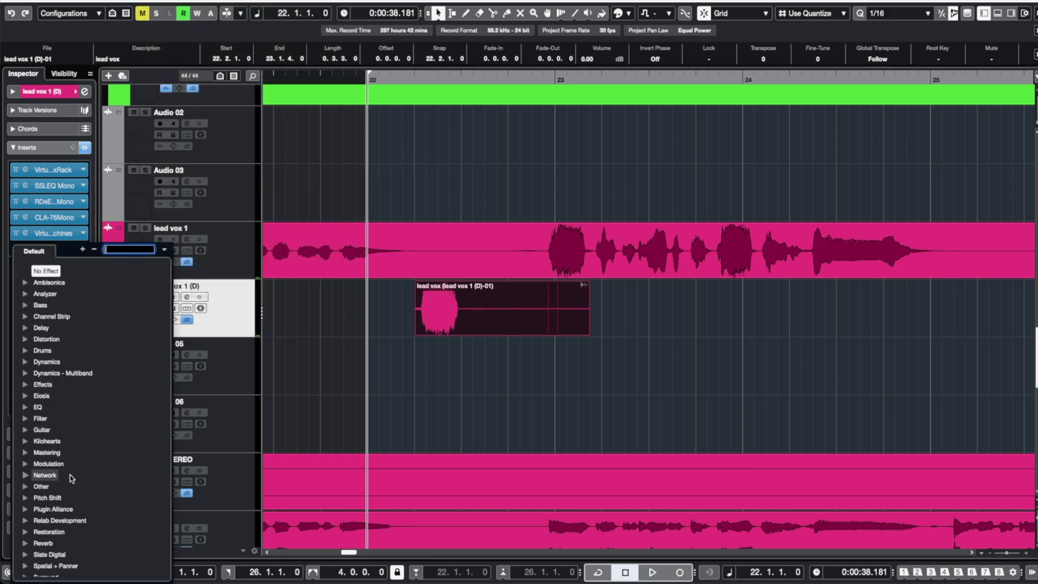
left_click(40, 543)
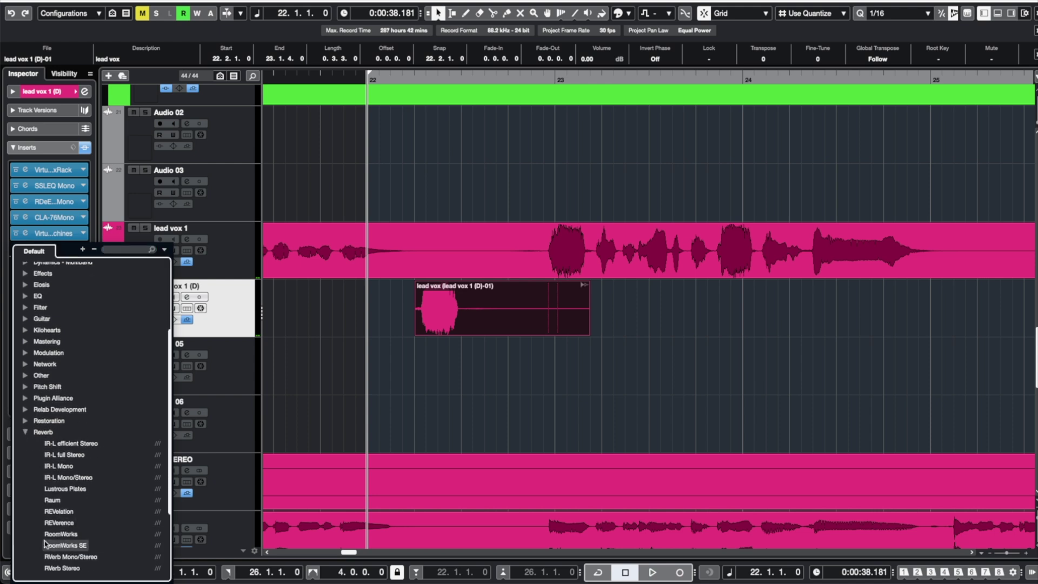
scroll(62, 527, "down", 3)
left_click(65, 509)
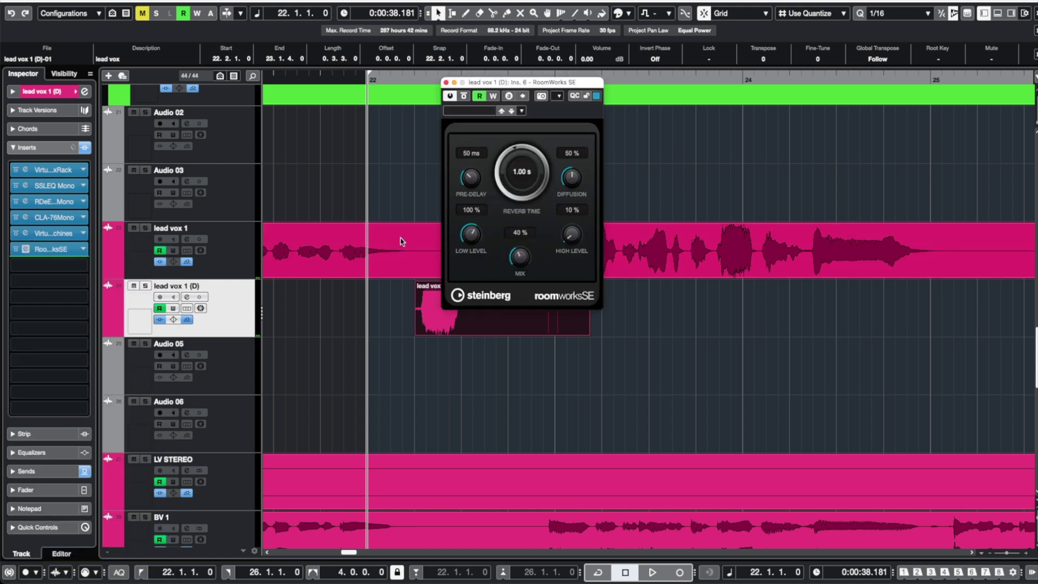
left_click(512, 172)
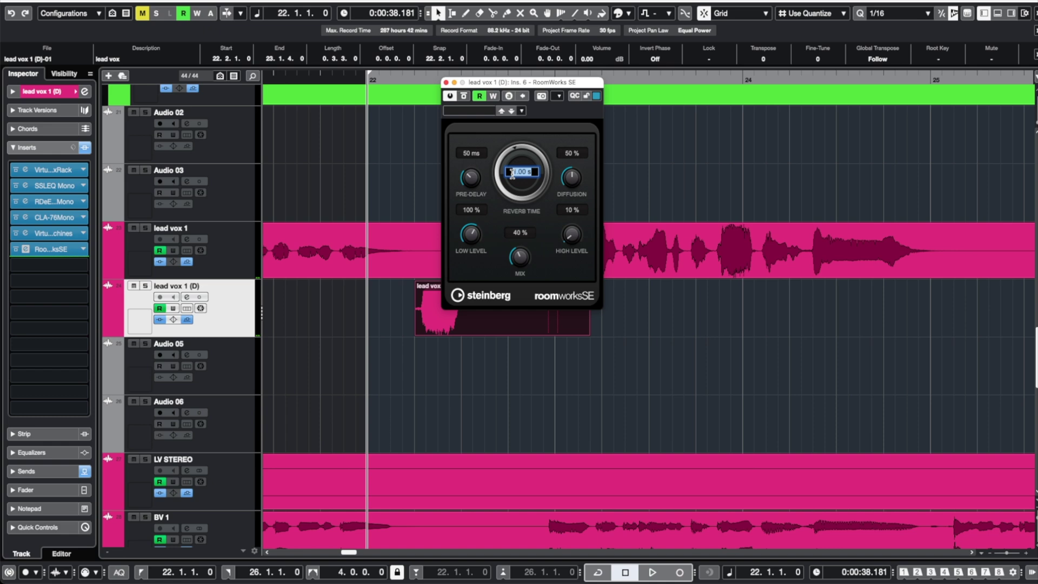
type("2.5")
key("Return")
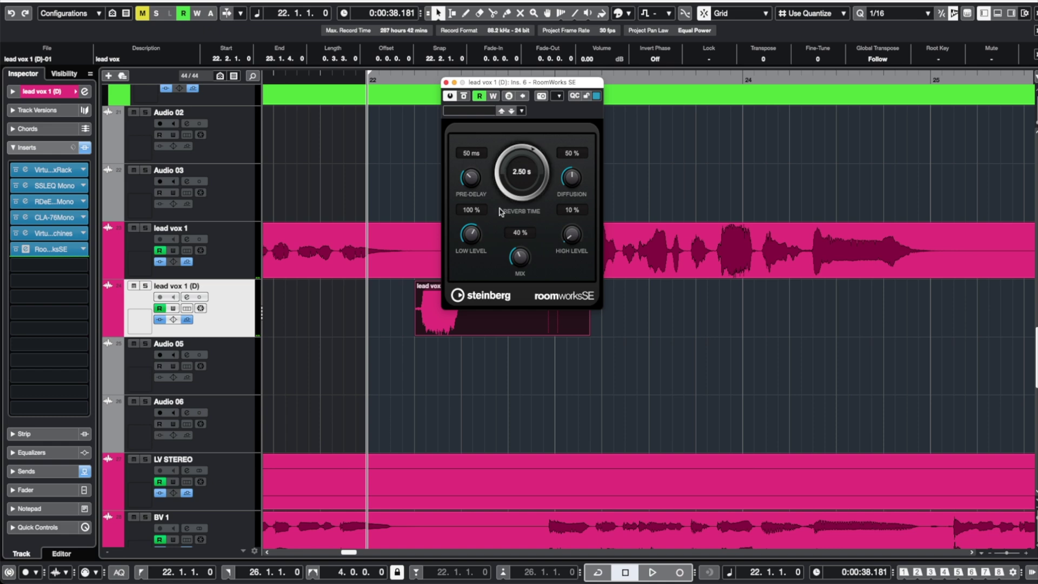
left_click(445, 82)
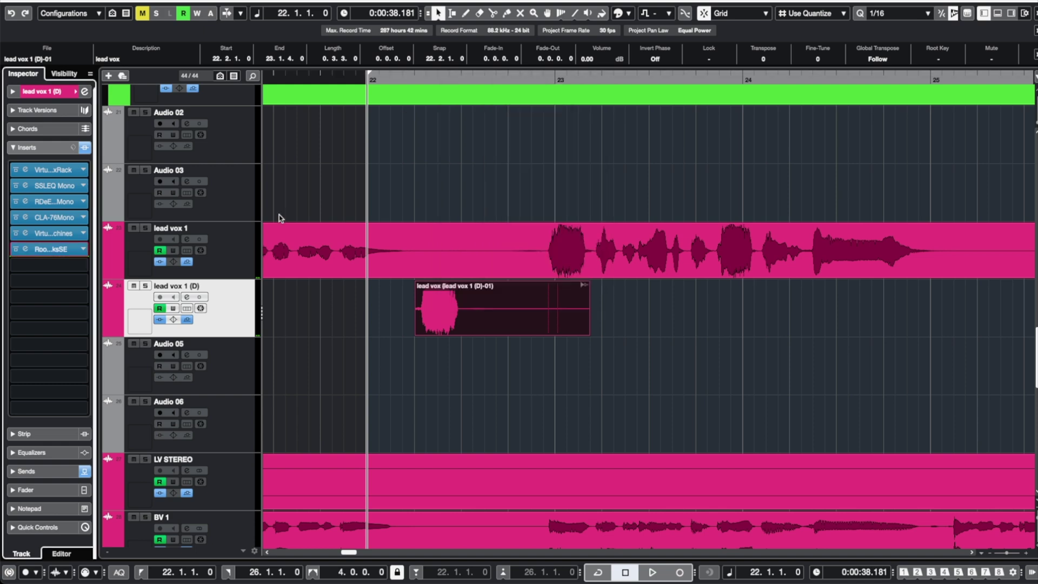
Solo the lead vox 1 (D) track and play back the reversed slice with its reverb
left_click(149, 290)
key("space")
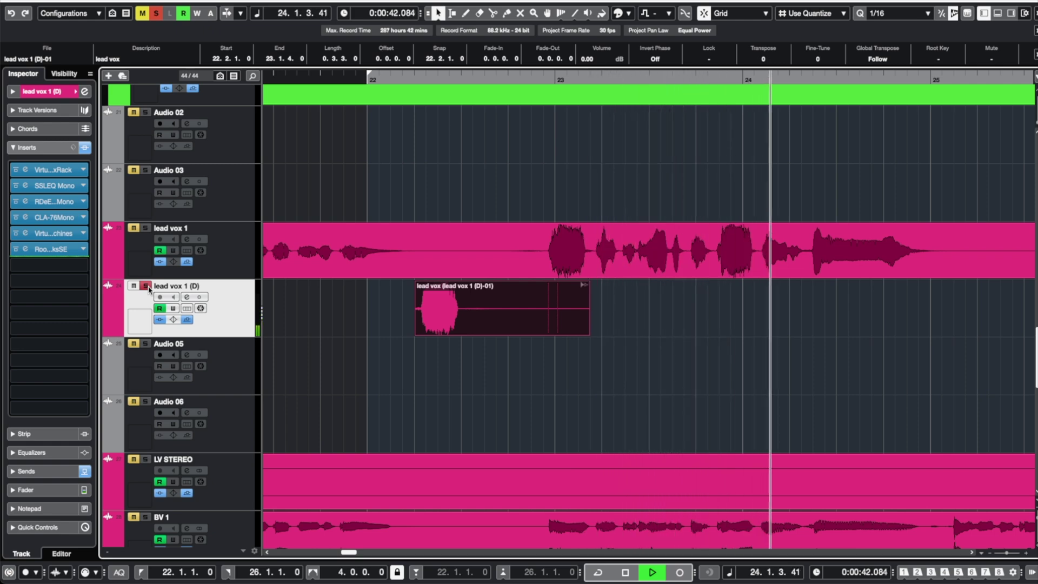
key("space")
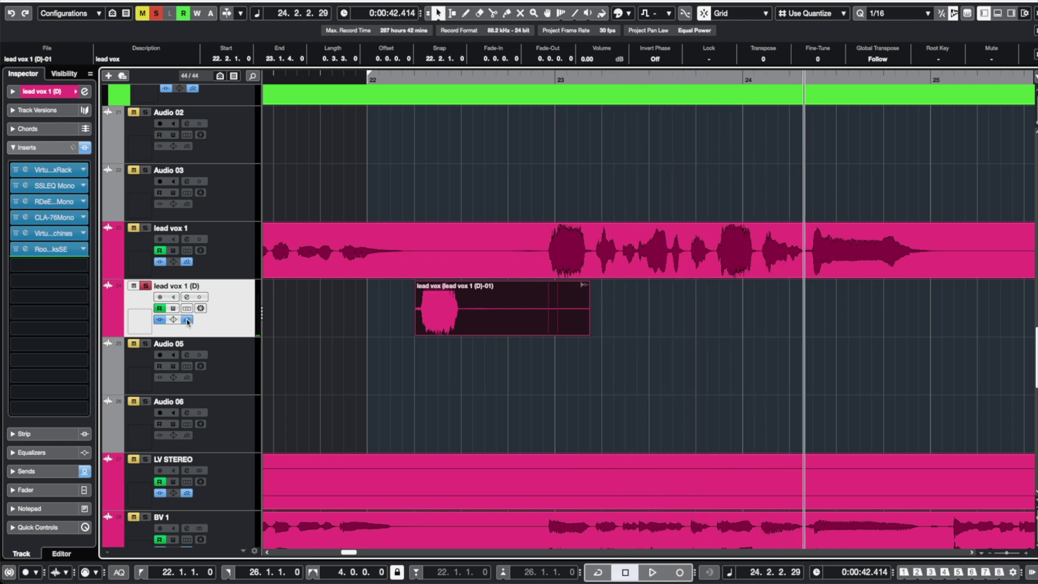
Bypass the sends on the lead vox 1 (D) track and replay the reversed slice from 22.1.1
left_click(187, 320)
key("KP_1")
key("space")
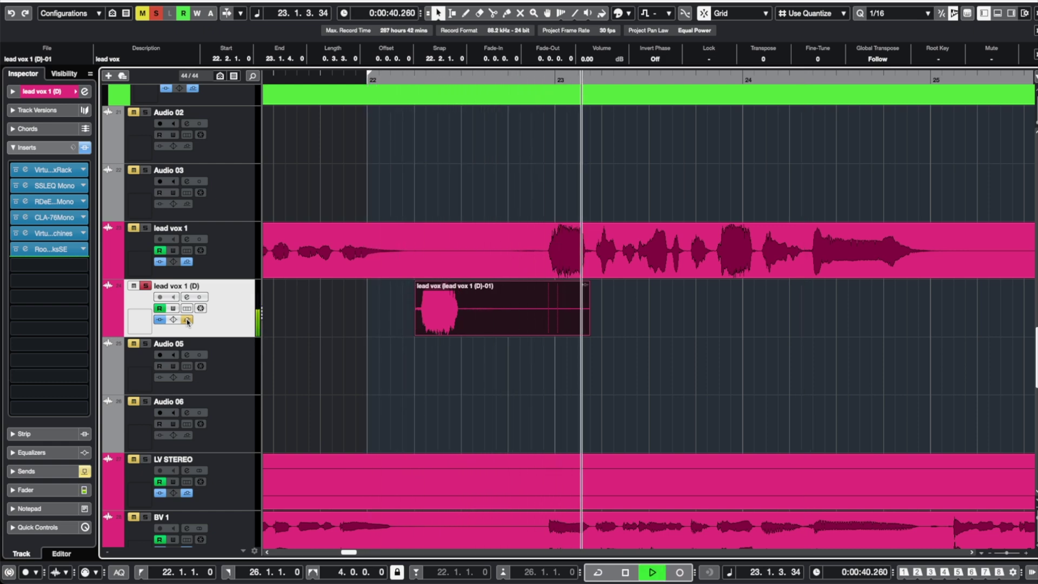
key("space")
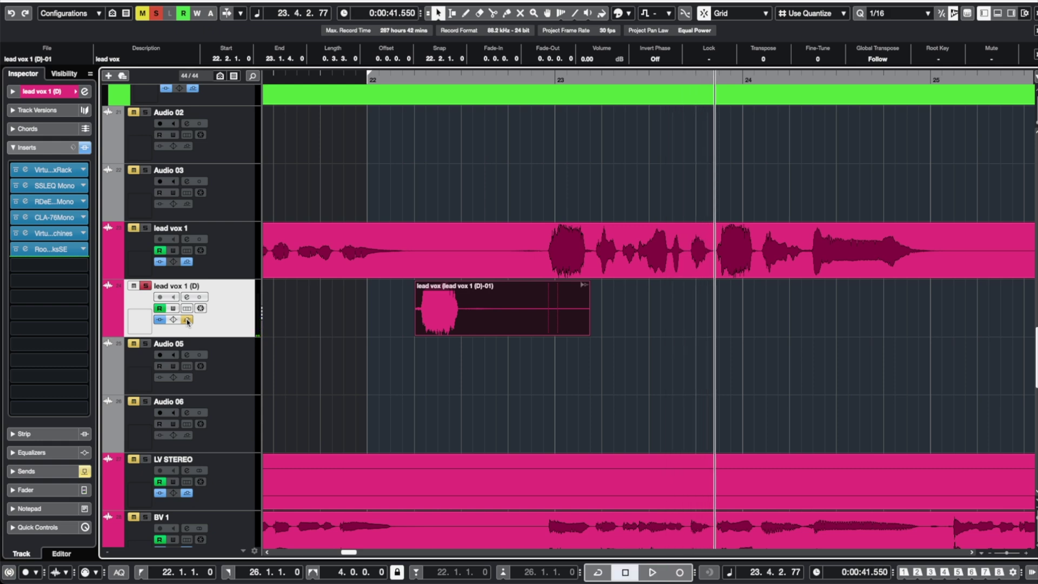
Export an audio mixdown named reverse reverb to the Desktop, using the WAV - STEREO 88.2k 24 bit preset with Mono Downmix
scroll(342, 325, "down", 3)
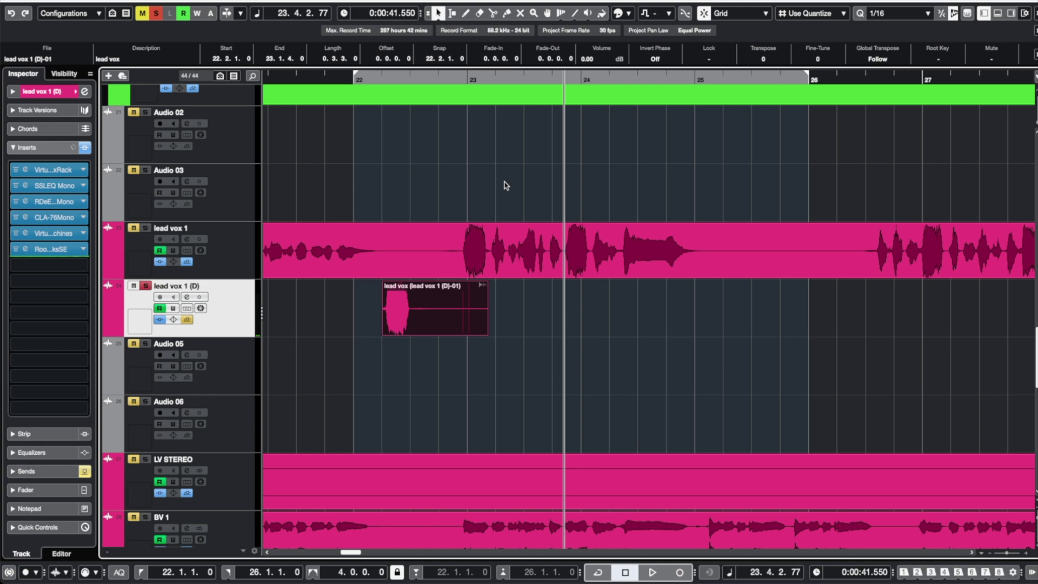
left_click(72, 0)
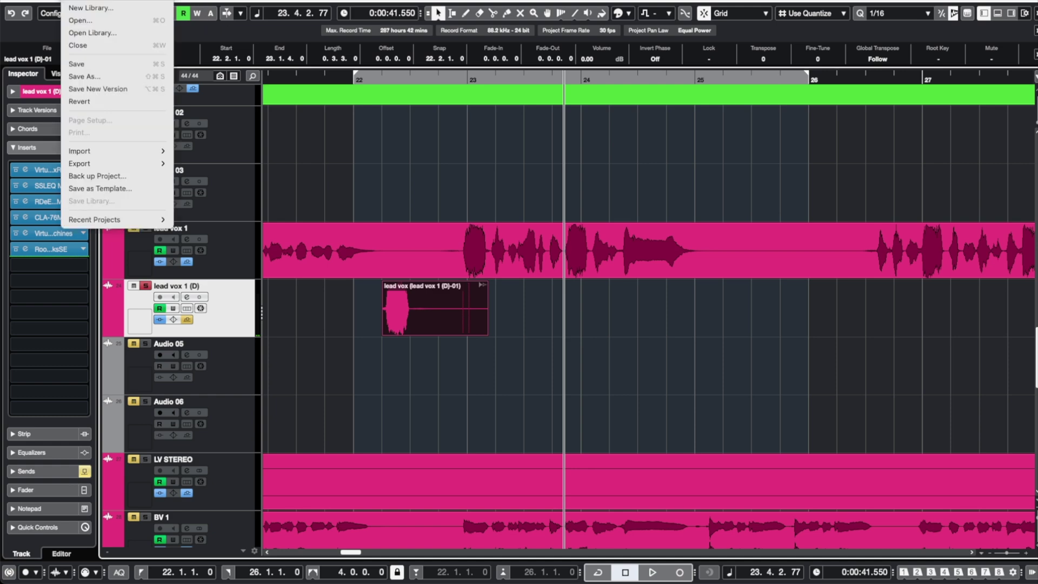
mouse_move(106, 165)
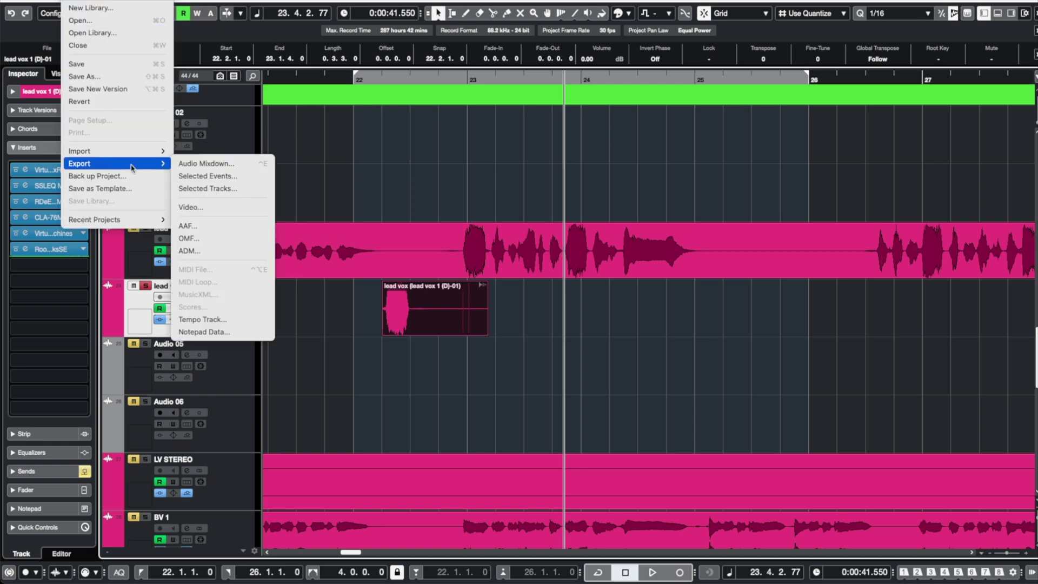
left_click(187, 164)
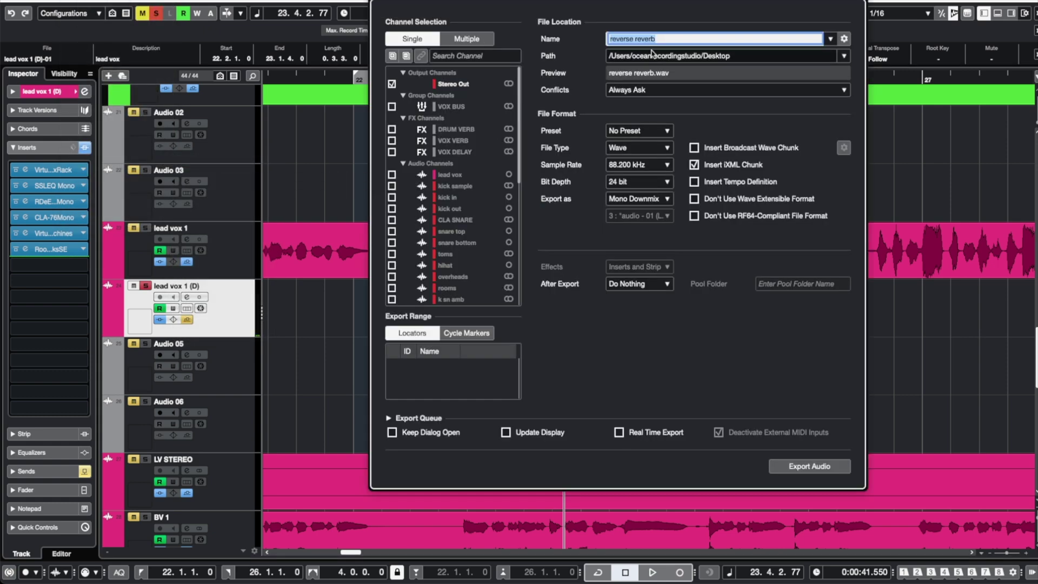
left_click(664, 131)
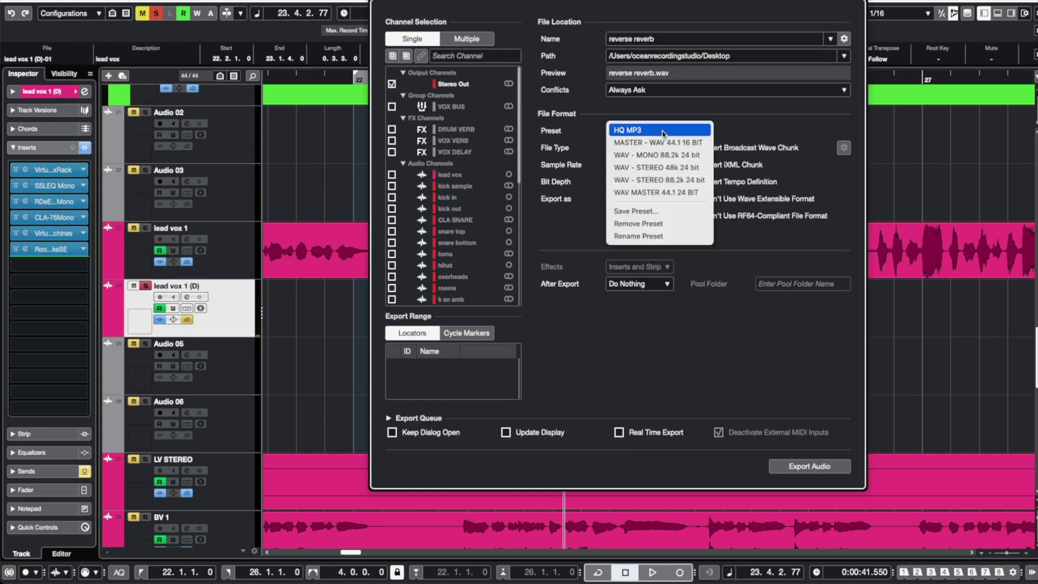
left_click(669, 182)
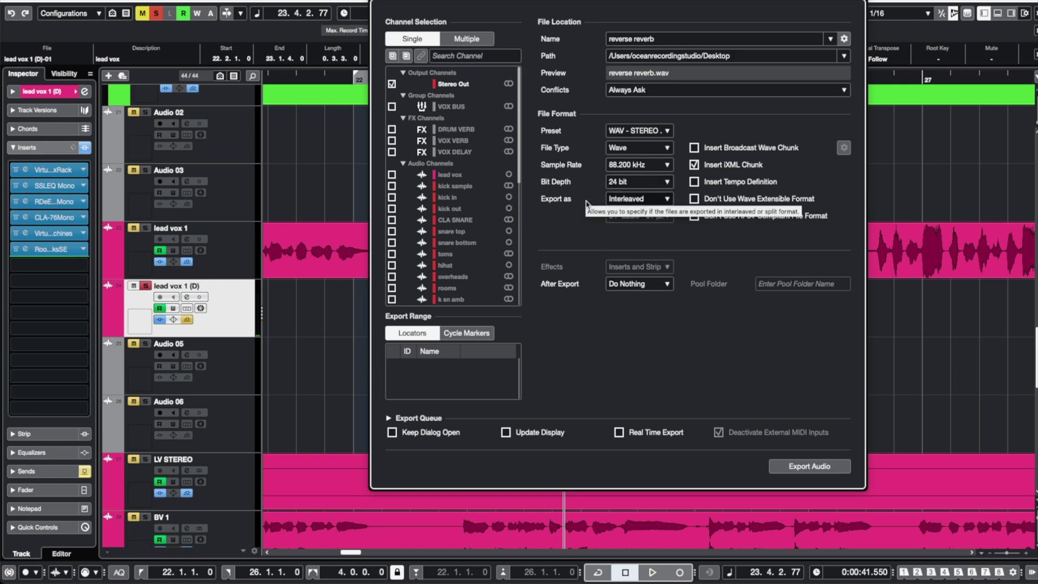
left_click(666, 203)
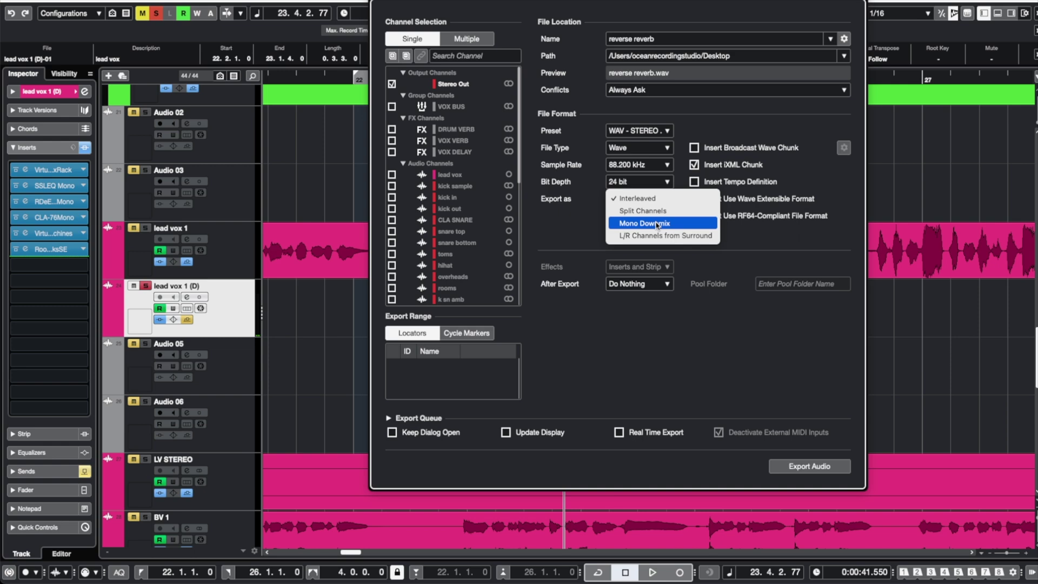
left_click(657, 224)
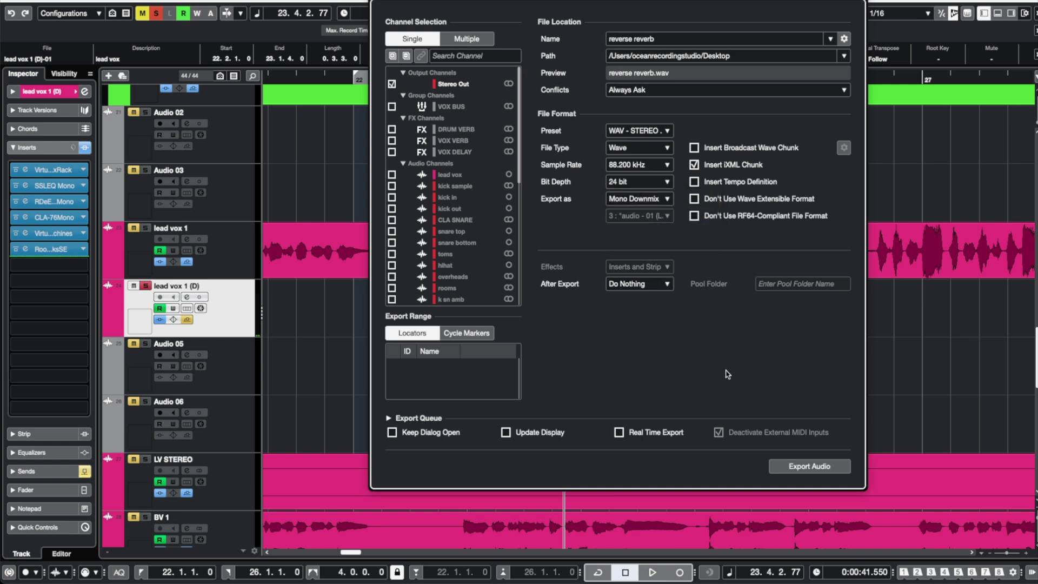
left_click(798, 468)
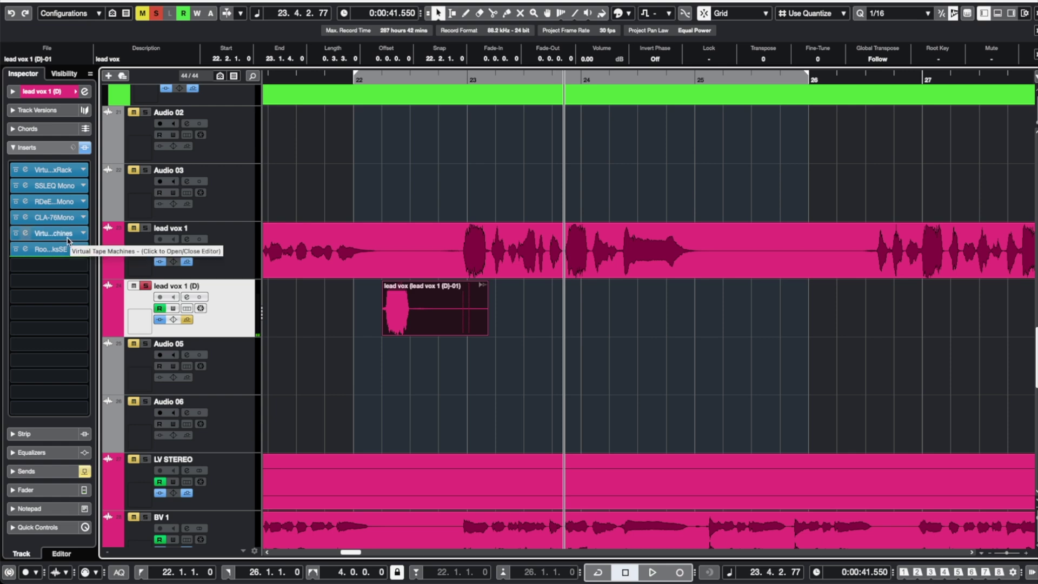
Bypass the five inserts ahead of RoomWorks SE on the lead vox 1 (D) track and reactivate them
left_click(353, 79)
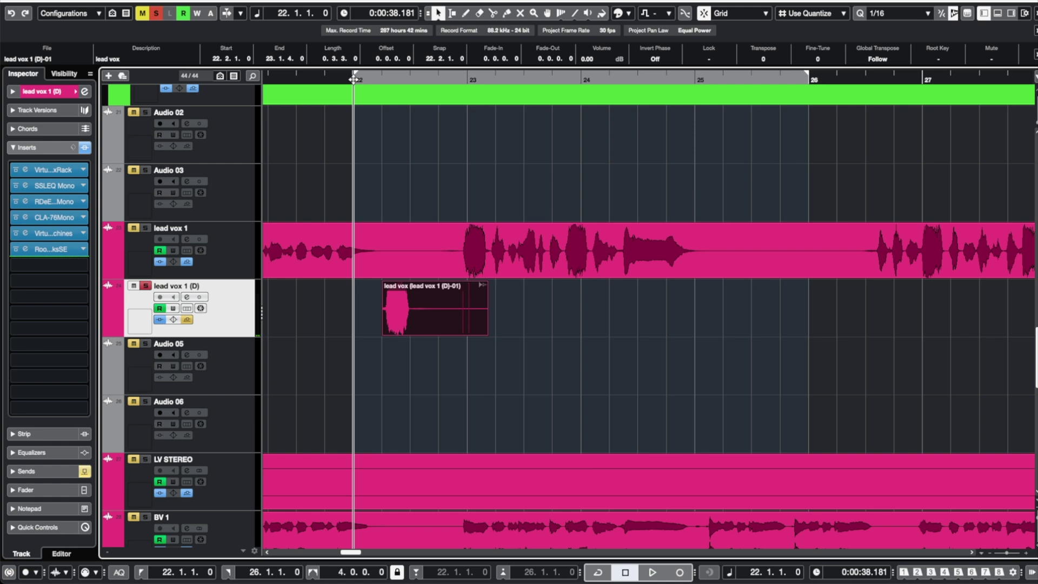
left_click(16, 170)
left_click(16, 185)
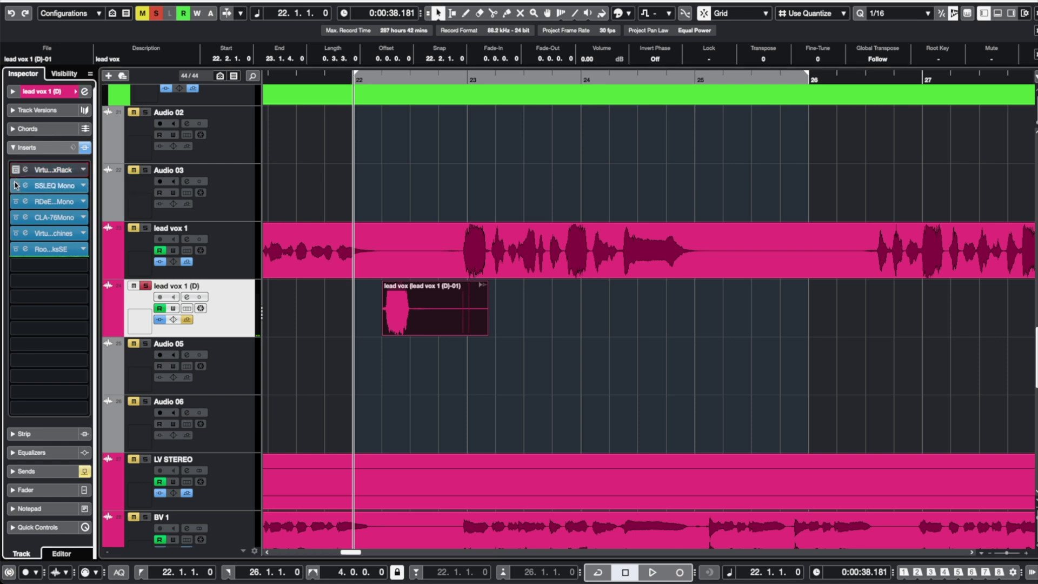
left_click(16, 202)
left_click(16, 217)
left_click(16, 233)
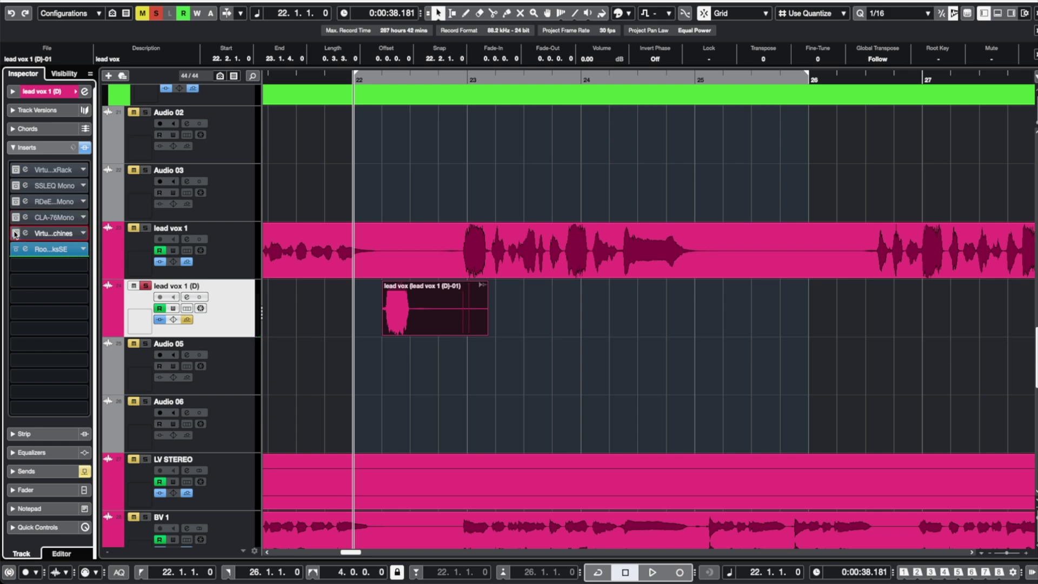
left_click(16, 233)
left_click(16, 217)
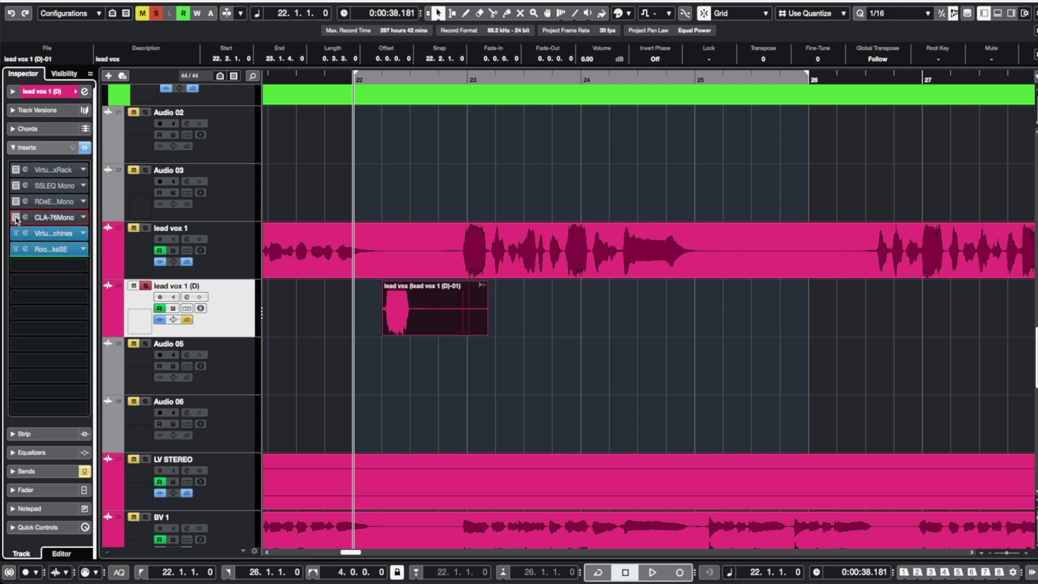
left_click(16, 202)
left_click(16, 185)
left_click(16, 169)
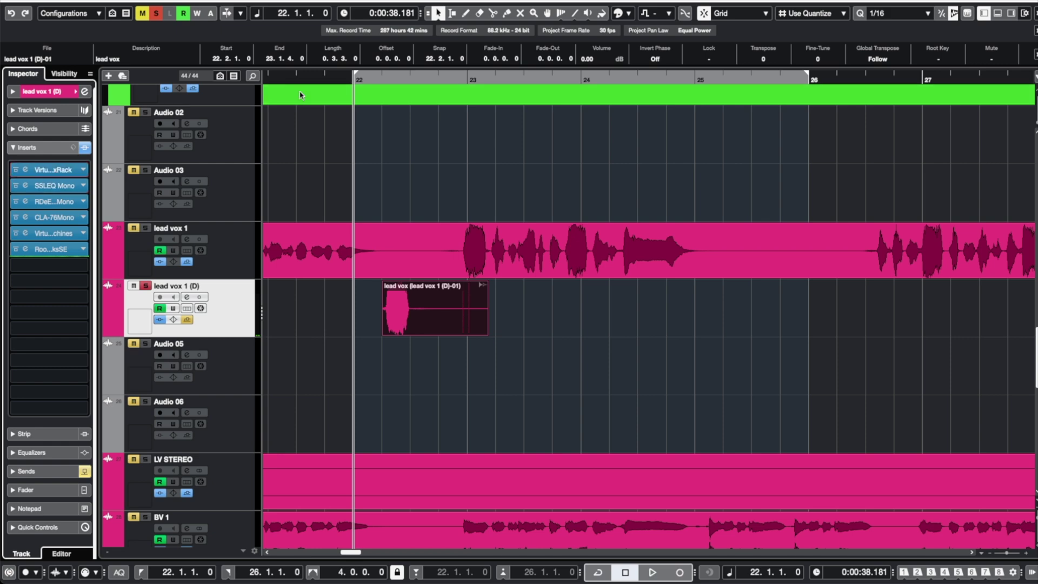
Import reverse reverb.wav from the Desktop onto the lead vox 1 (D) track at 22.1.2
left_click(358, 80)
left_click(71, 1)
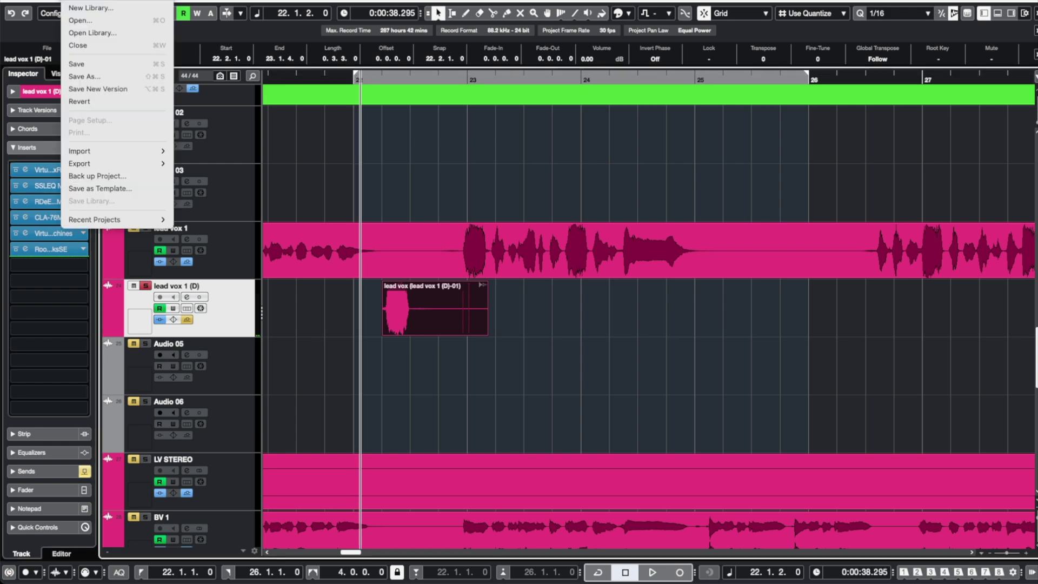
mouse_move(125, 157)
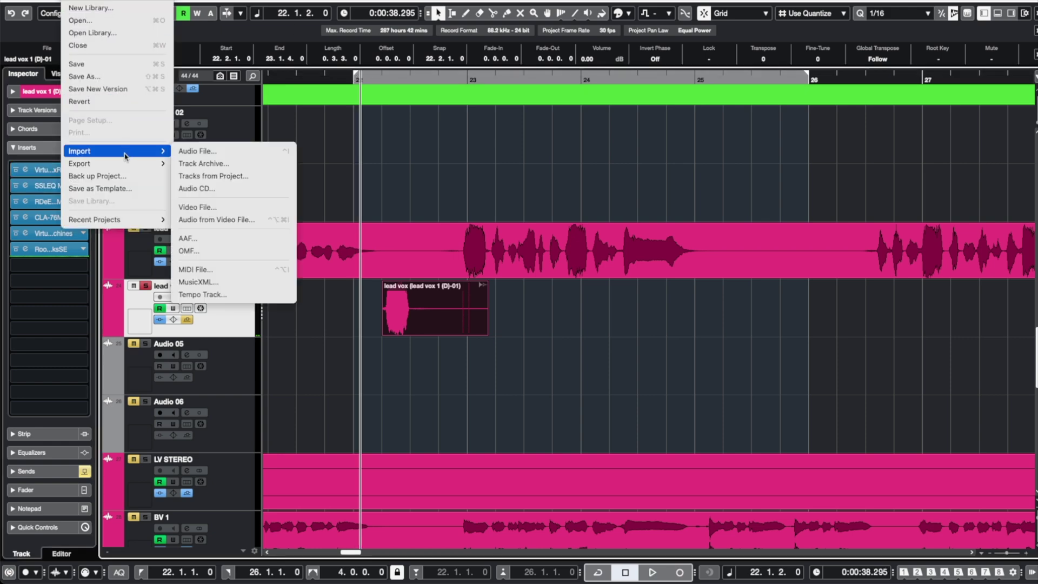
left_click(190, 153)
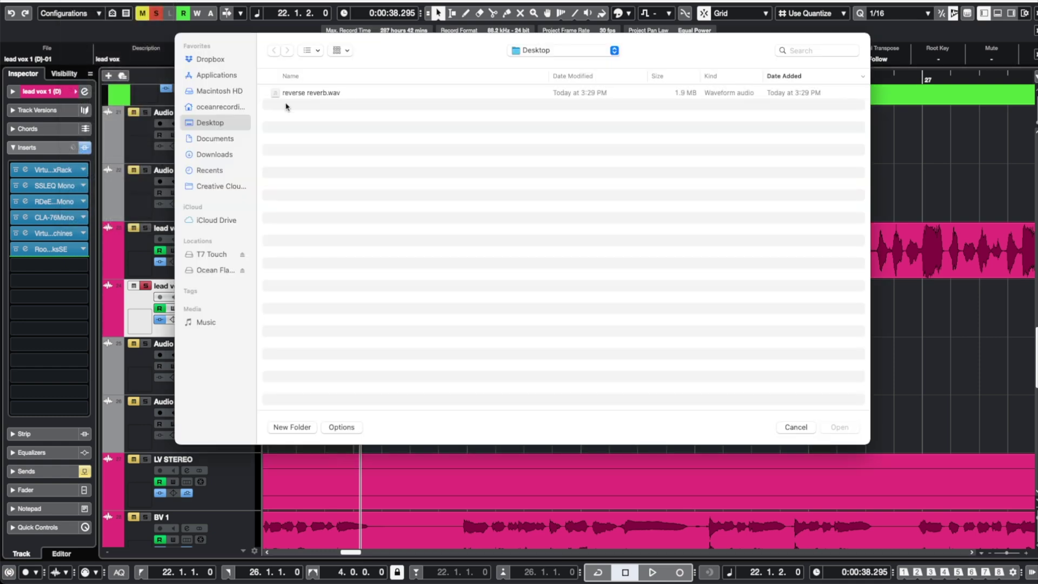
double_click(303, 95)
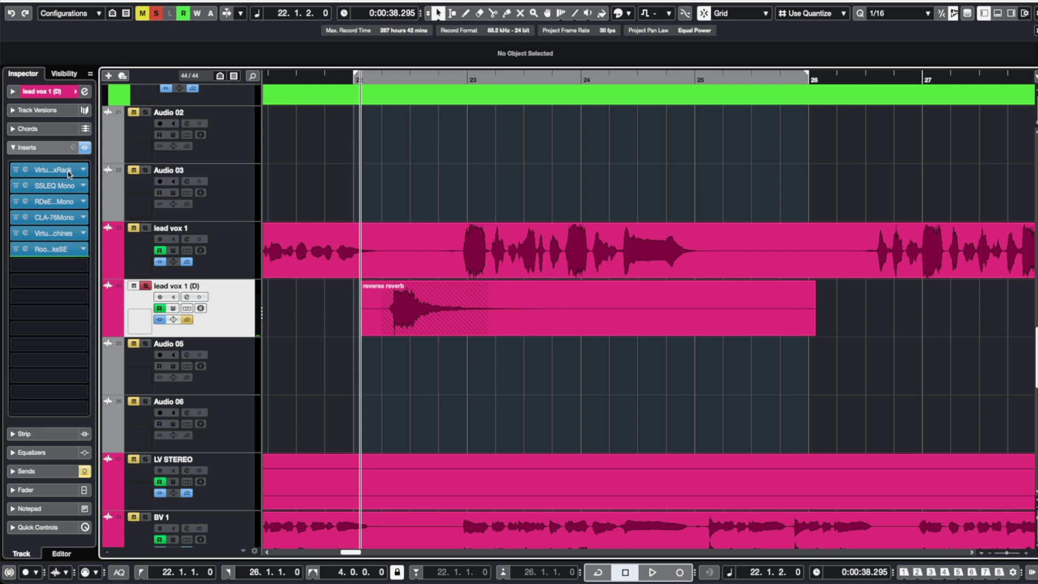
Bypass all inserts on the lead vox 1 (D) track and play back the imported reverse reverb event
left_click(84, 147)
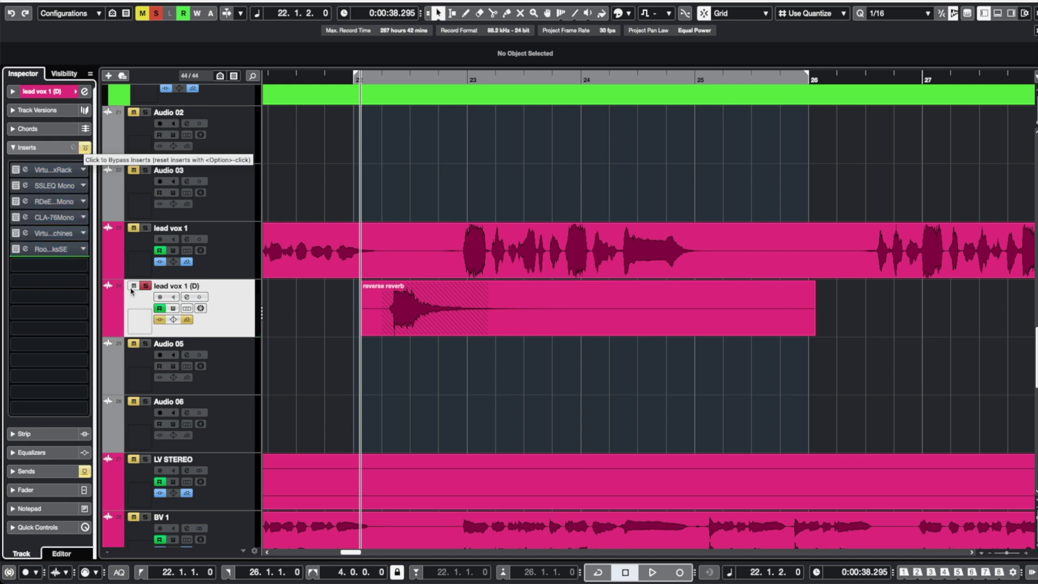
key("space")
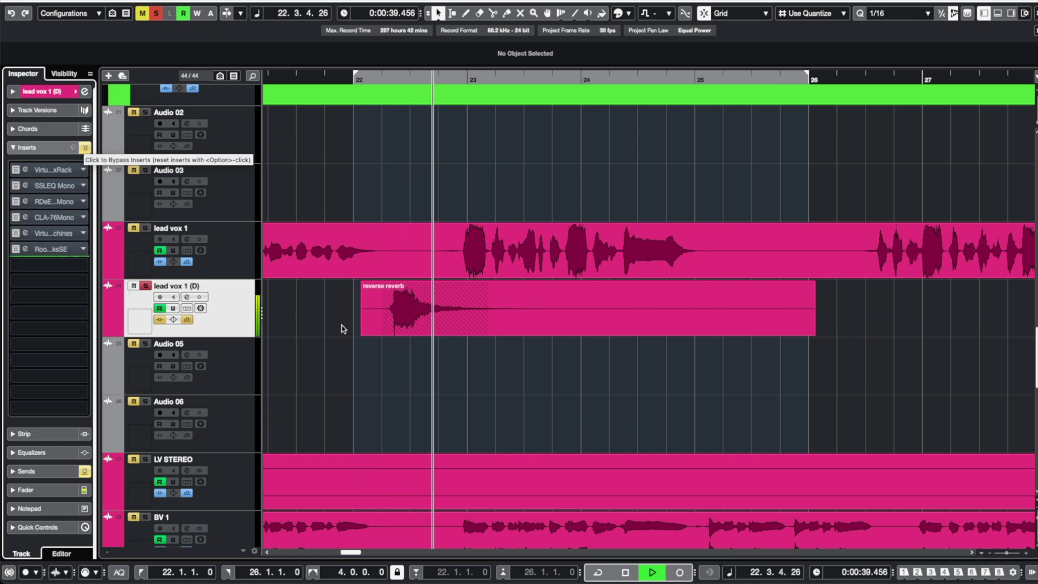
key("space")
Move the reverse reverb event to start at 22.1.1 and reverse it with offline processing
left_click(496, 328)
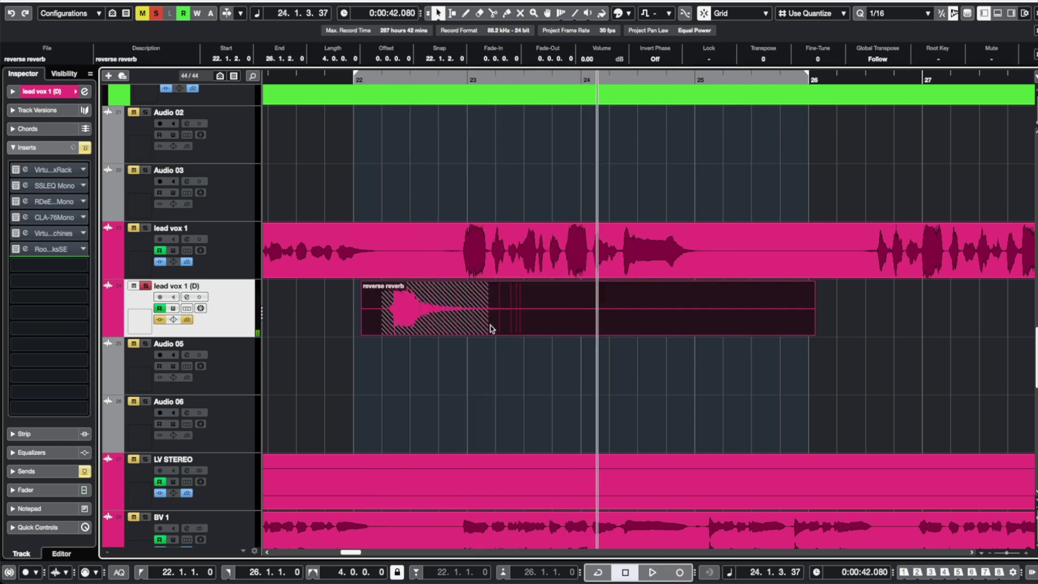
left_click_drag(491, 326, 489, 325)
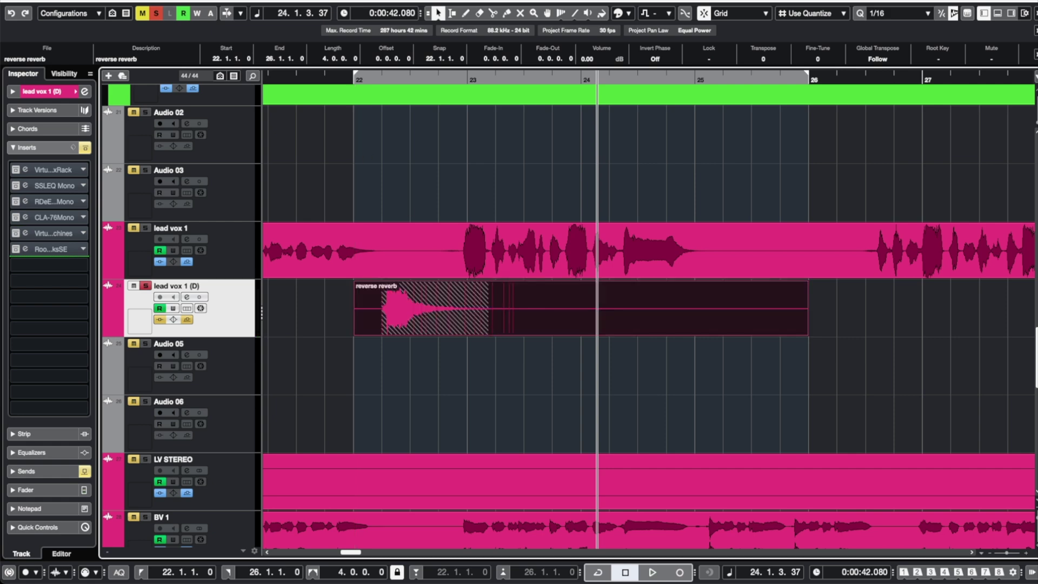
left_click(154, 1)
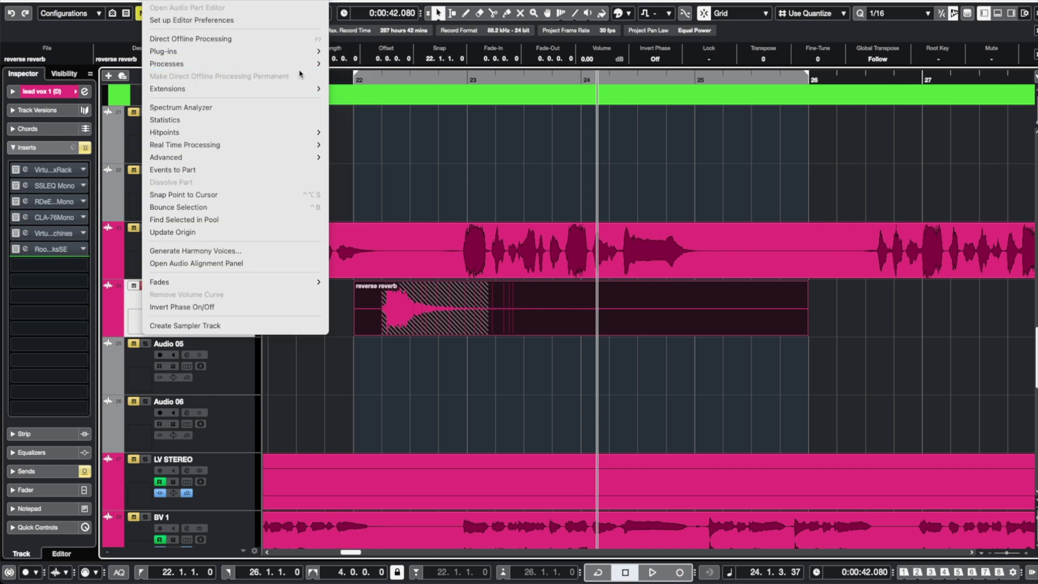
mouse_move(301, 64)
left_click(373, 176)
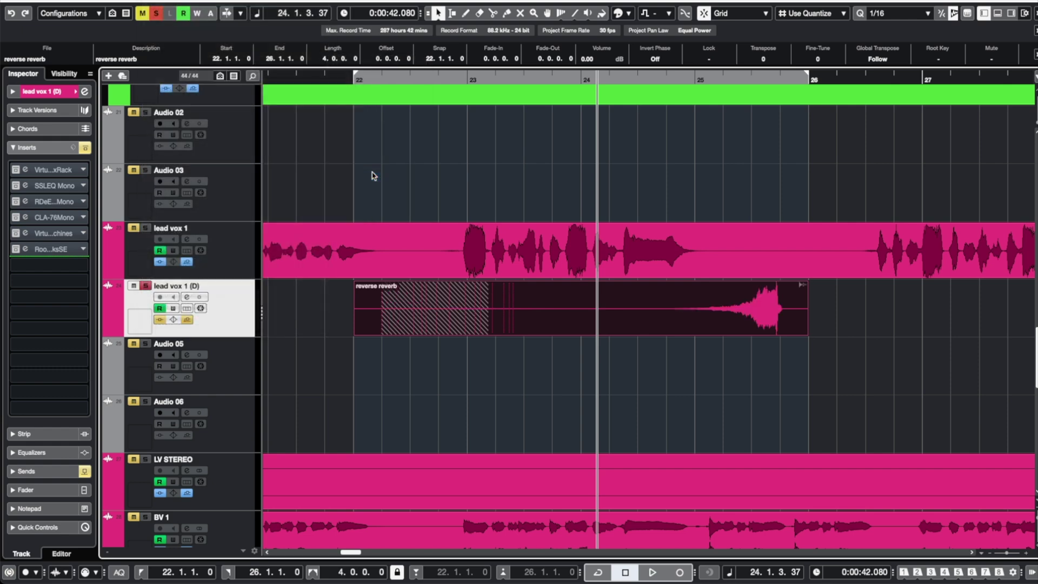
Play back the reversed reverb event from around bar 23 to past its end
left_click(475, 80)
key("space")
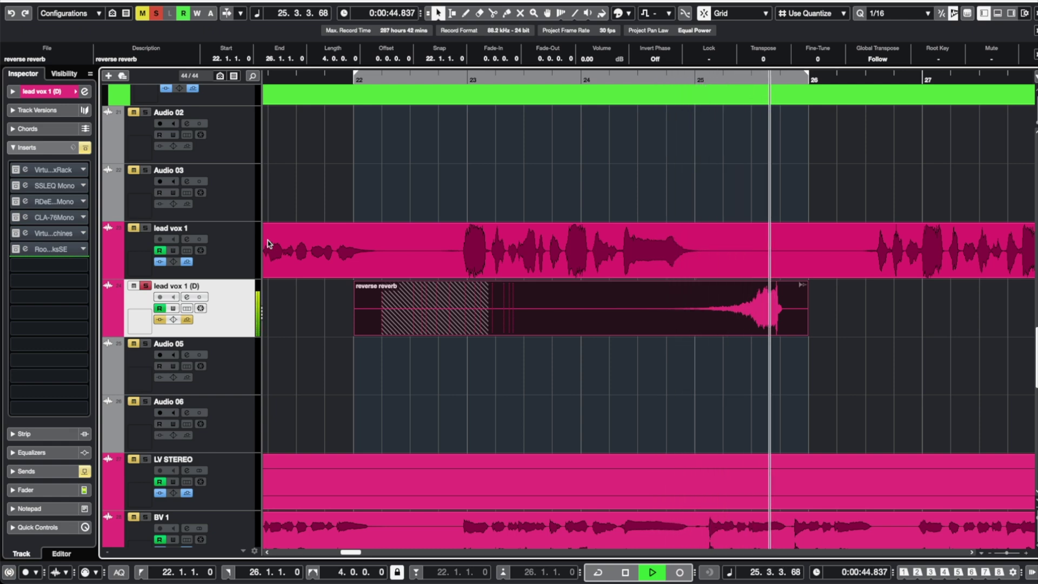
key("space")
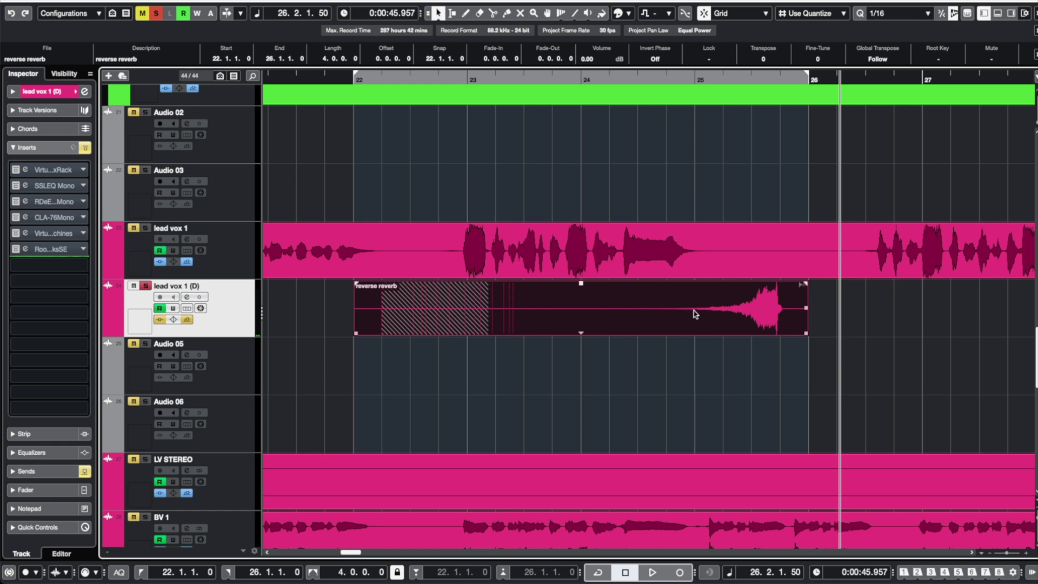
Move the reverse reverb event to start at 19.2.4, aligning its swell with the lead vox 1 word at bar 23
left_click_drag(695, 313, 401, 313)
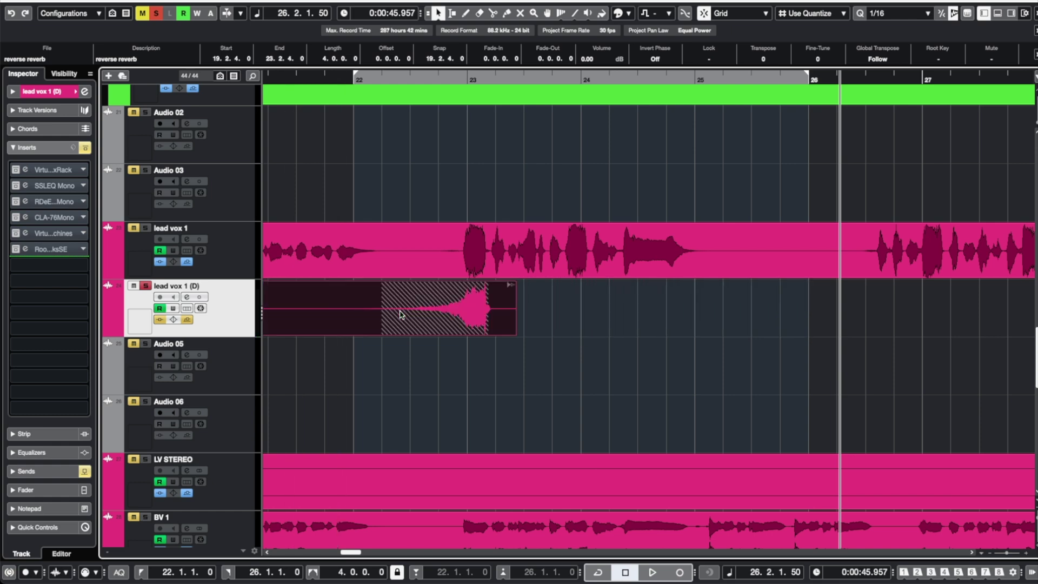
scroll(400, 313, "up", 4)
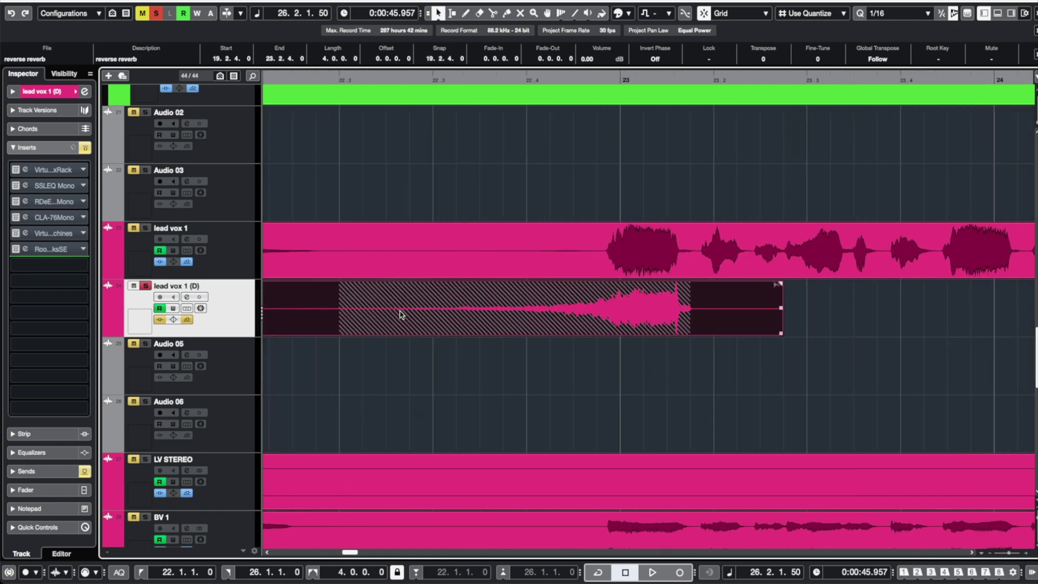
scroll(620, 331, "up", 3)
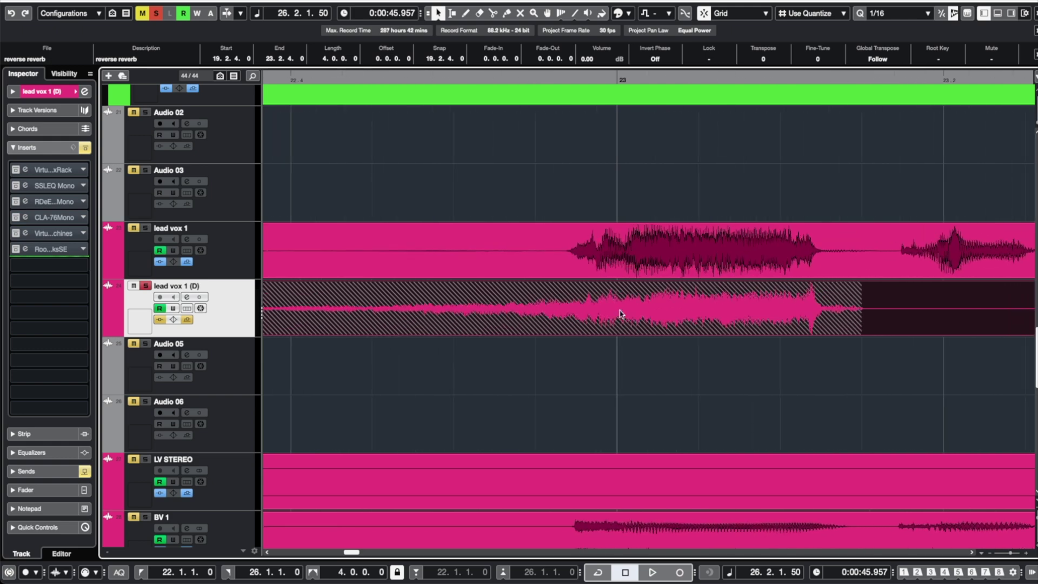
scroll(614, 291, "down", 1)
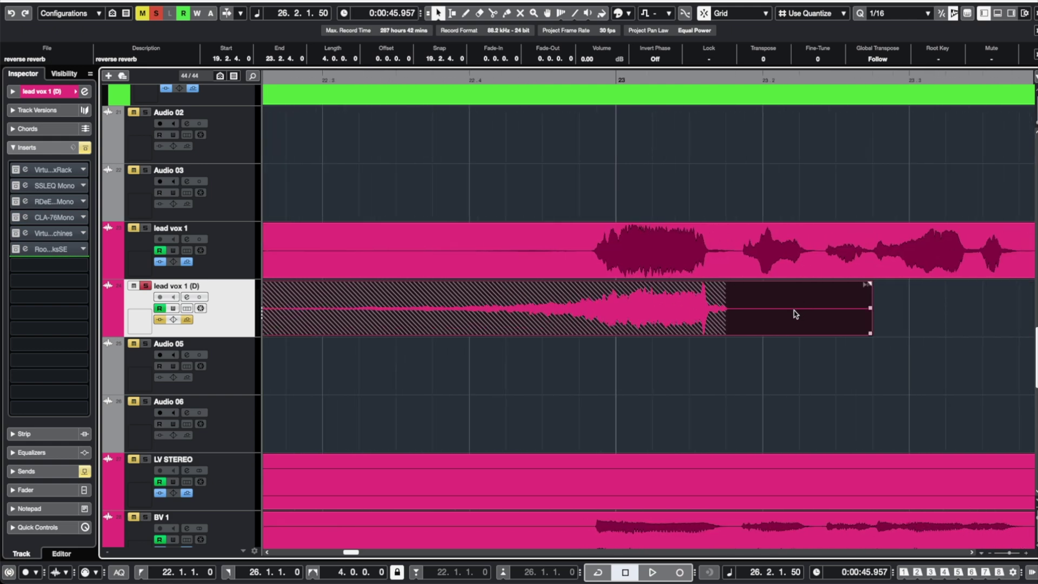
left_click(621, 204)
left_click(658, 244)
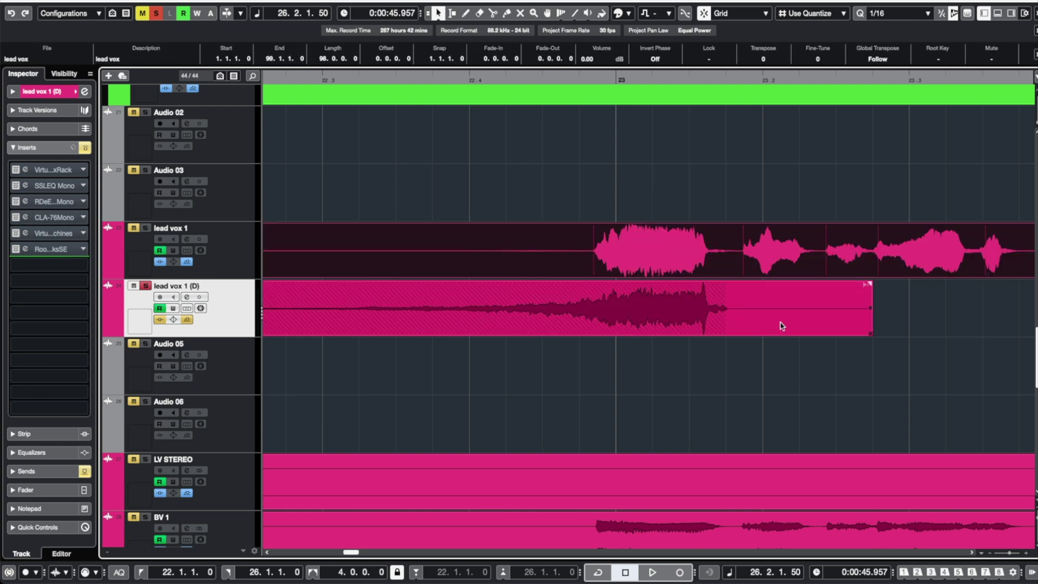
Split the reverse reverb event at 23.1.1, delete the tail after it, and add a 0.0.0.52 fade-out to the remaining part
key("3")
mouse_move(600, 326)
left_mouse_down()
mouse_move(642, 319)
mouse_move(616, 318)
left_mouse_up()
key("1")
left_click_drag(679, 364, 687, 318)
key("Delete")
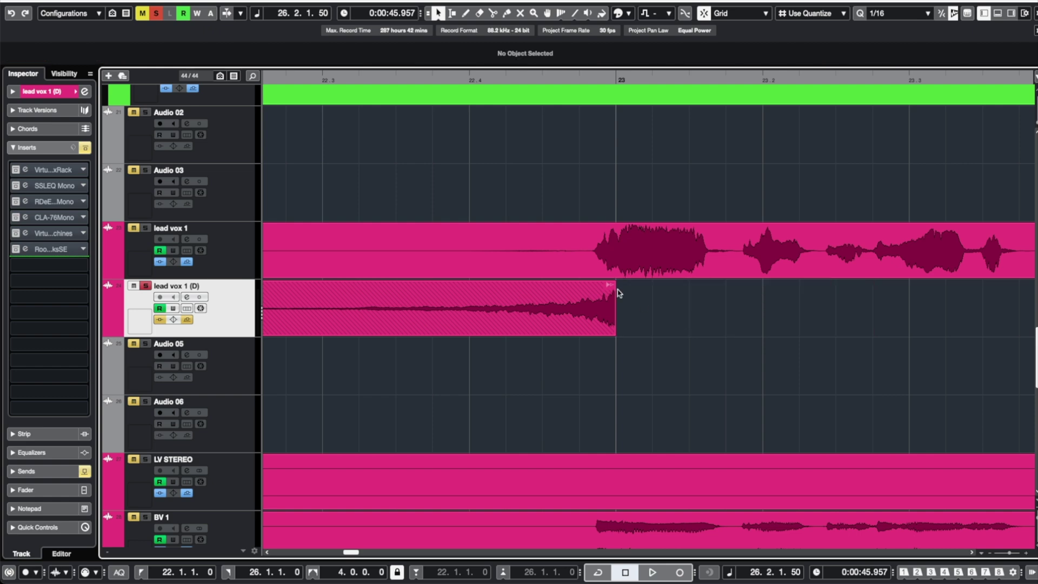
left_click_drag(615, 283, 600, 283)
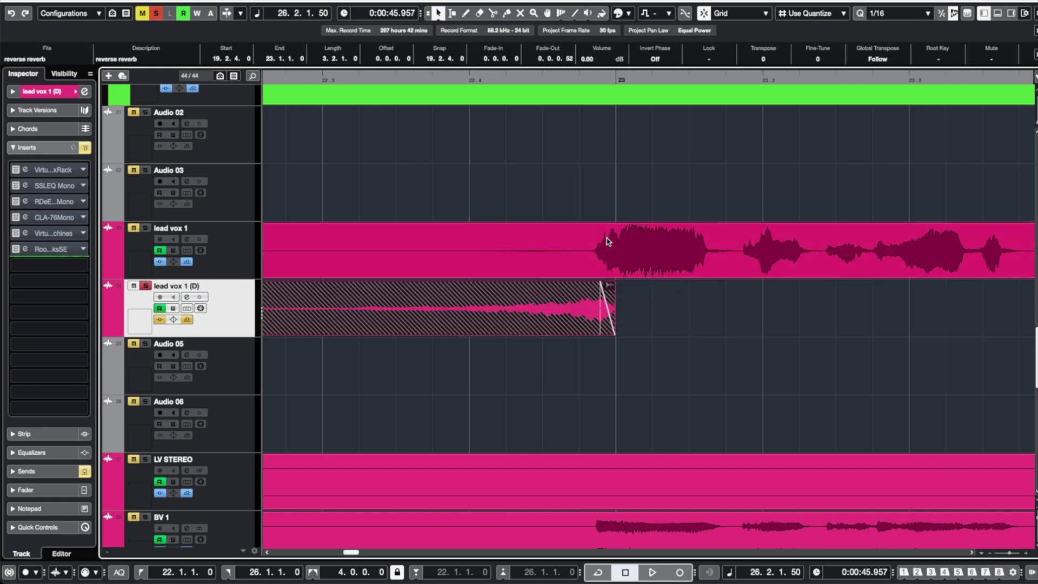
Play back the trimmed reverse reverb on its own and together with the soloed lead vox 1 track
scroll(688, 301, "down", 6)
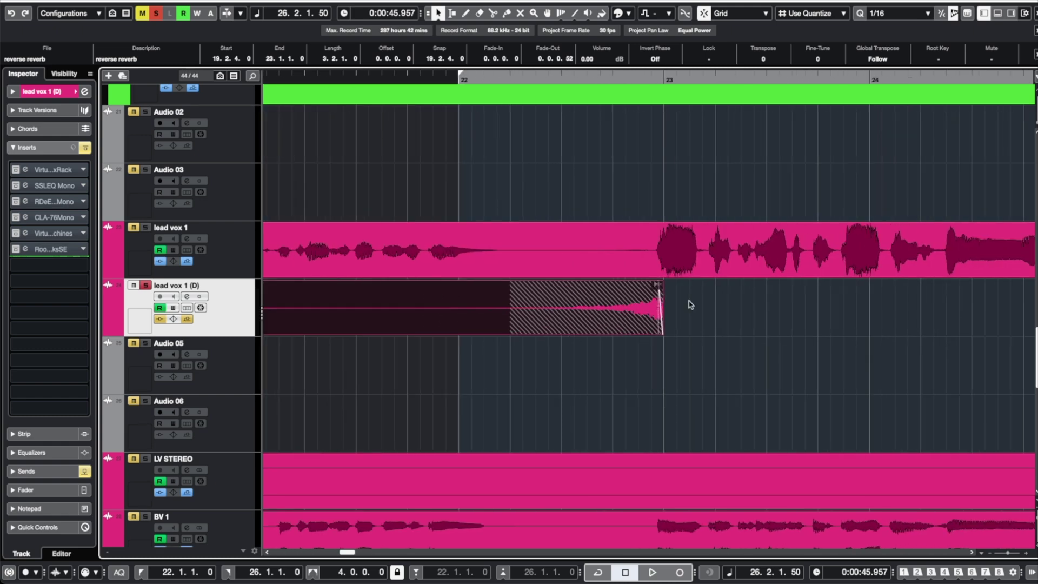
left_click(473, 80)
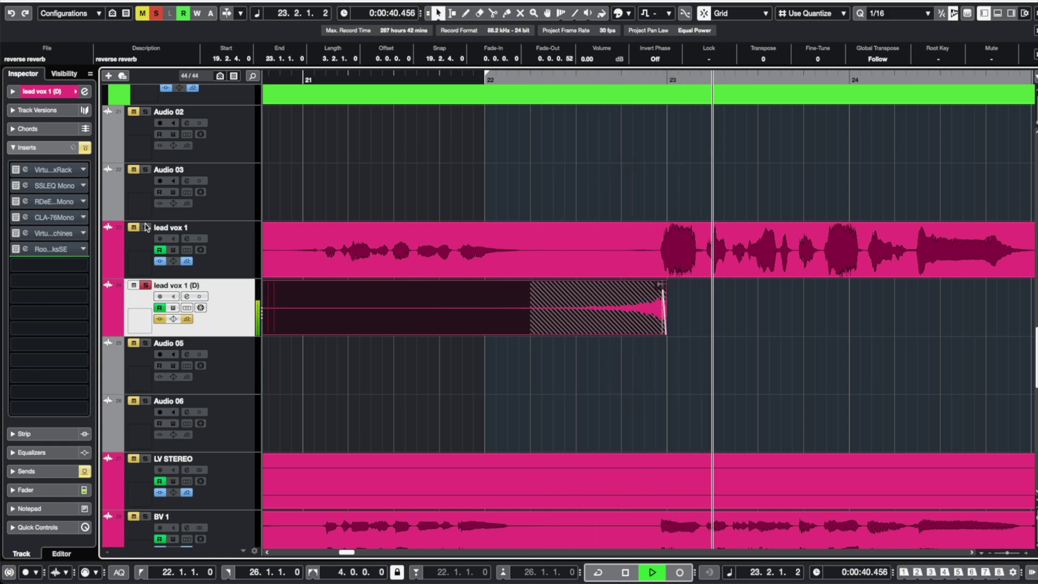
key("space")
key("KP_0")
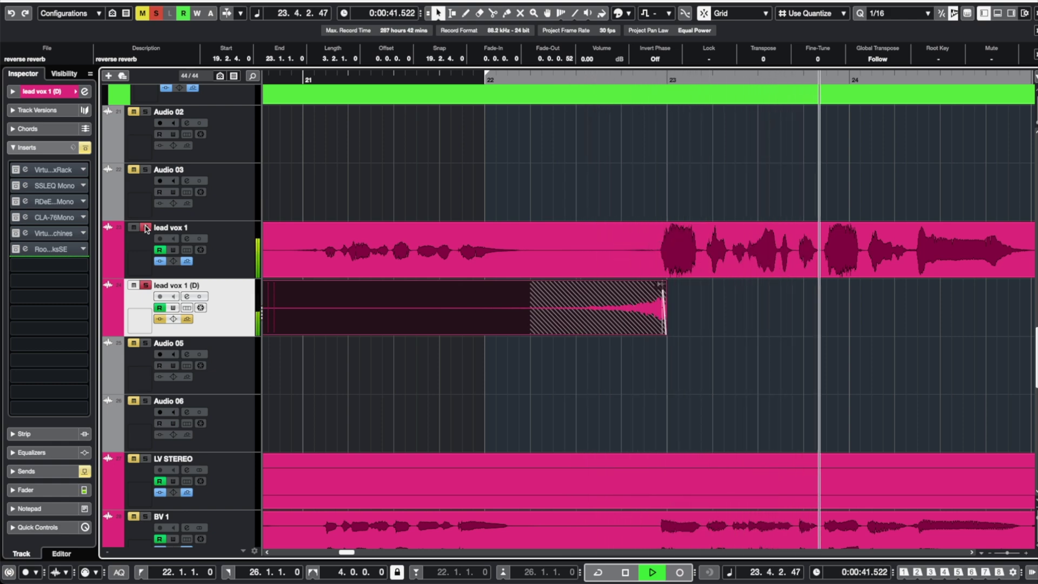
key("KP_0")
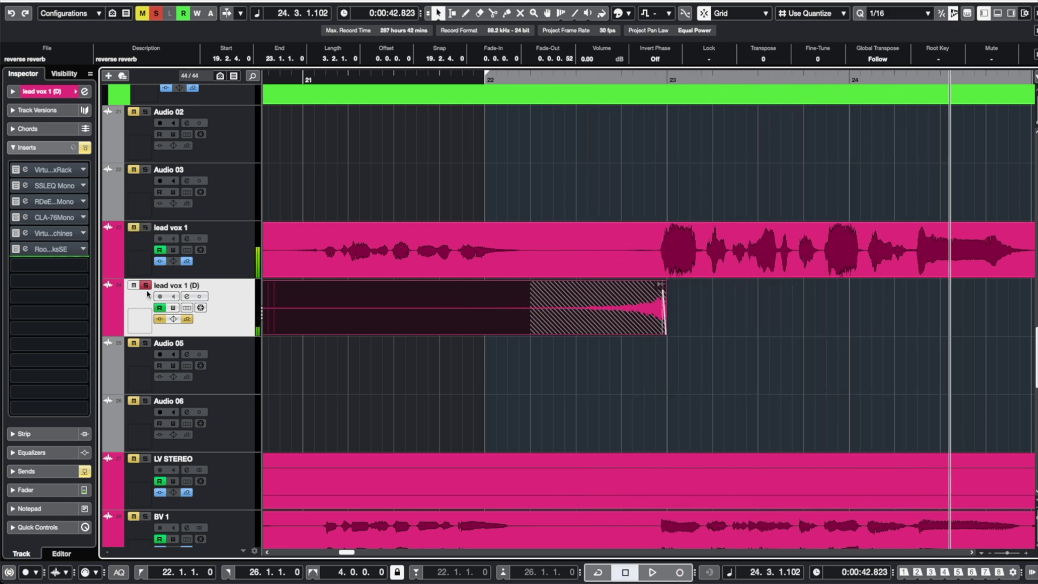
Deactivate all solo states and play the reverse reverb swell into bar 23 with the full mix
key("KP_0")
key("KP_Subtract")
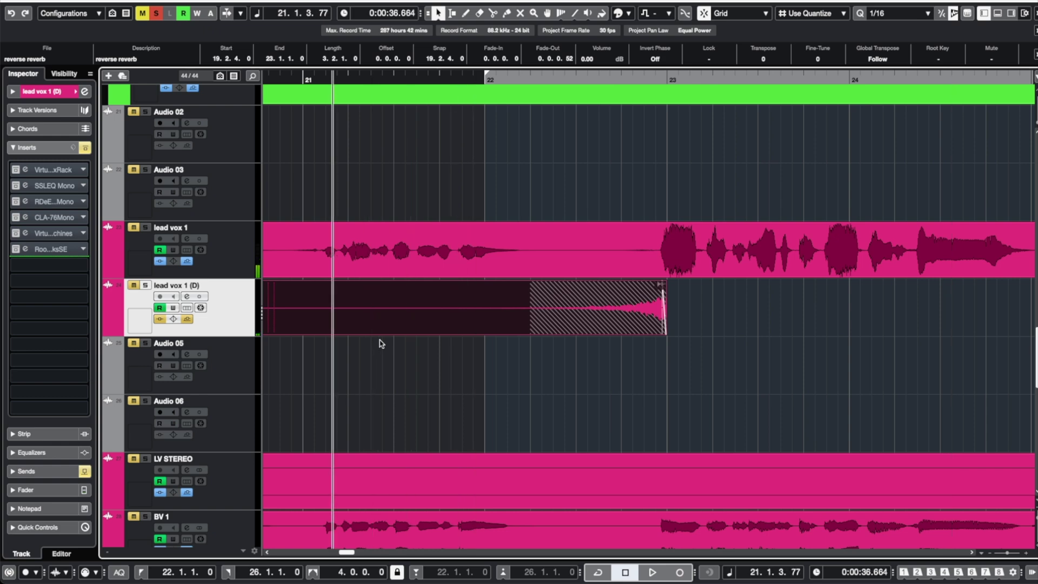
left_click(156, 14)
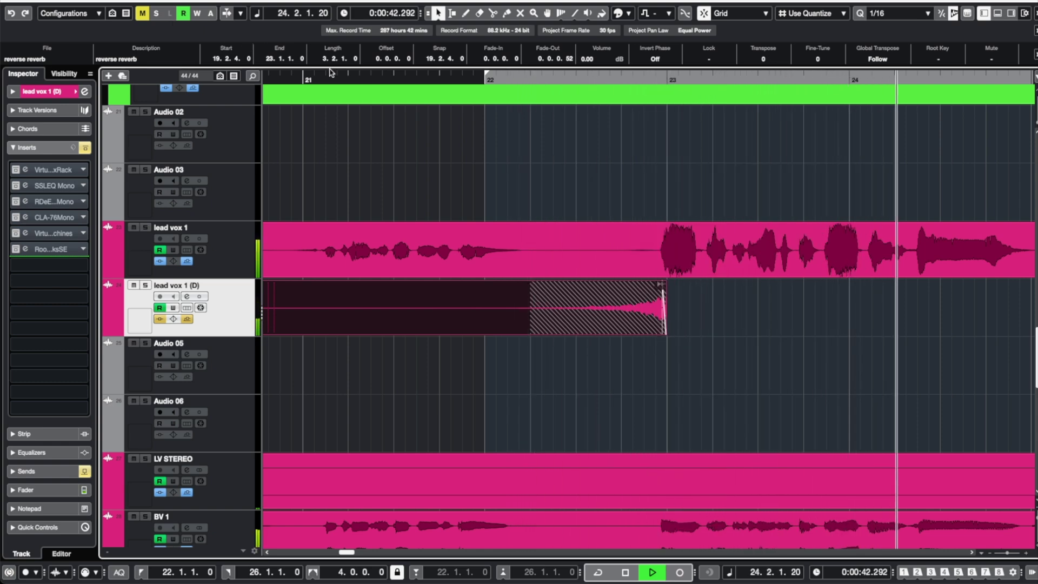
key("space")
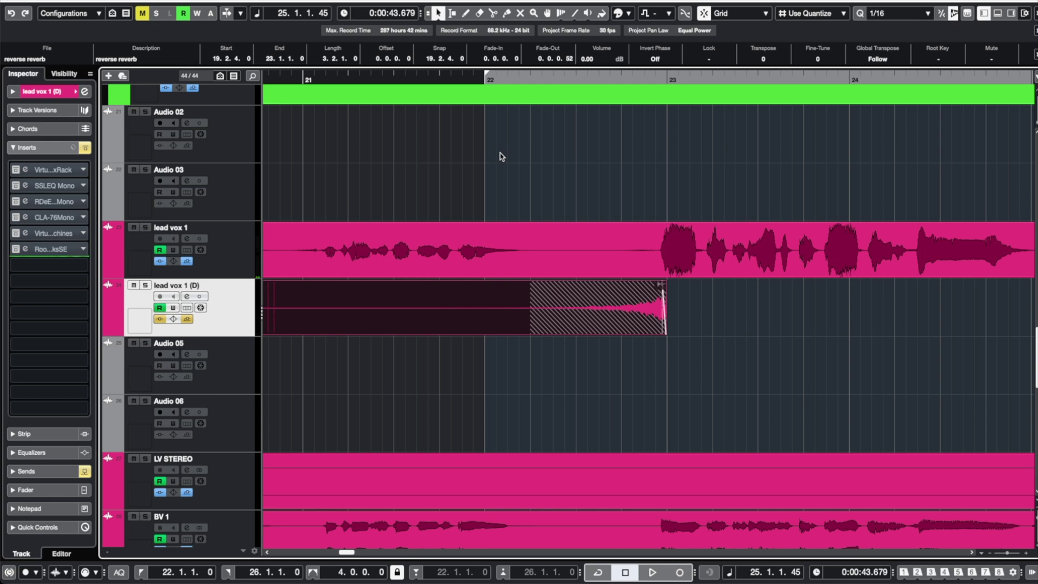
Play back the full mix from about bar 18 through the reverse reverb swell to bar 25
scroll(563, 167, "down", 5)
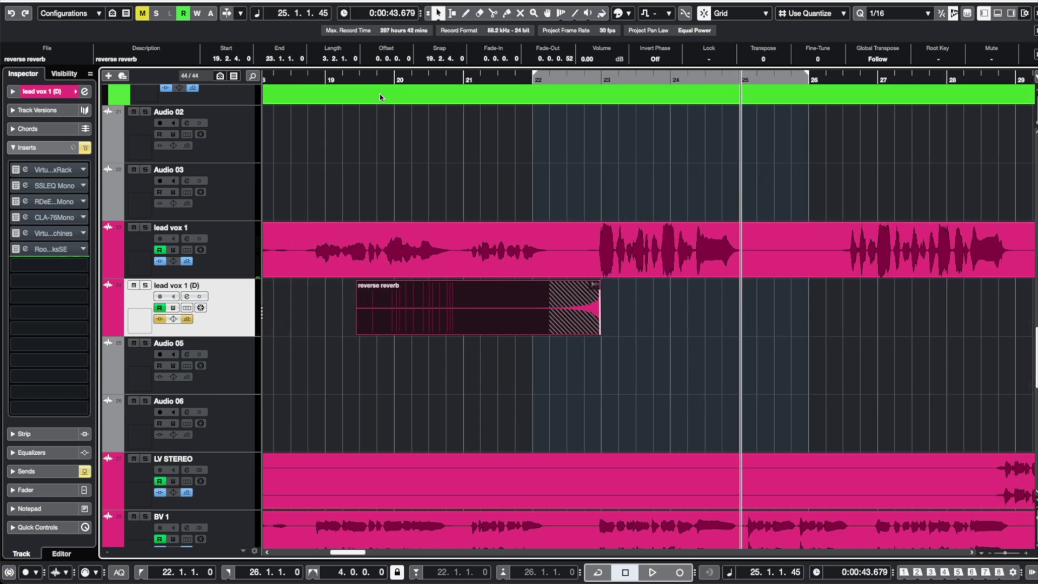
left_click(264, 76)
key("space")
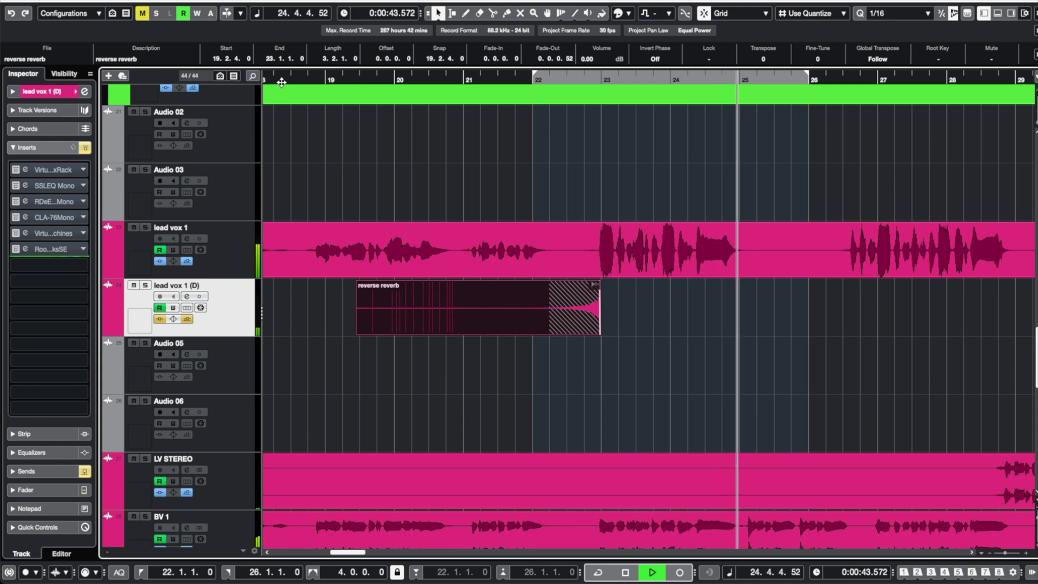
key("space")
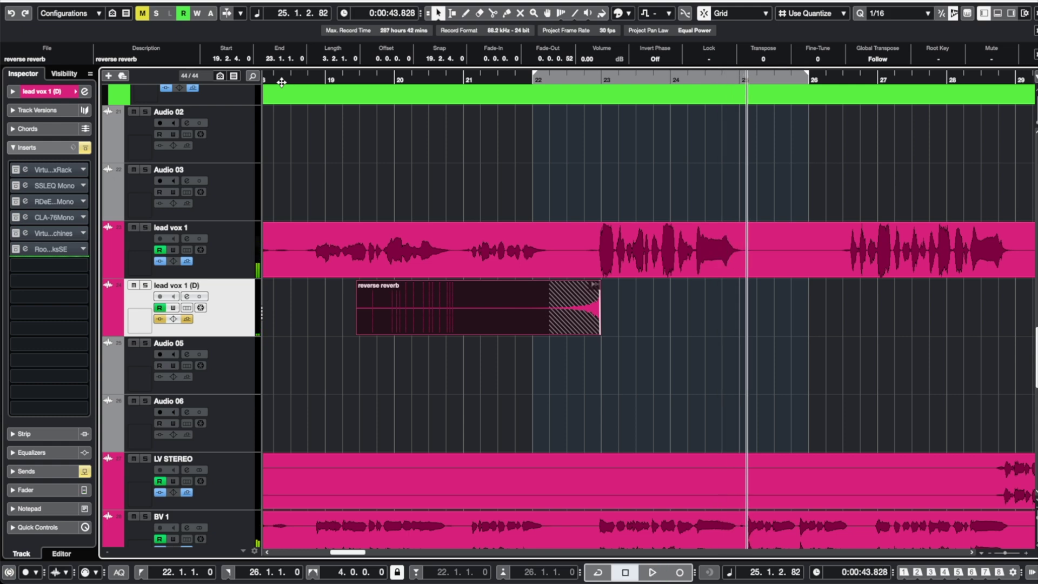